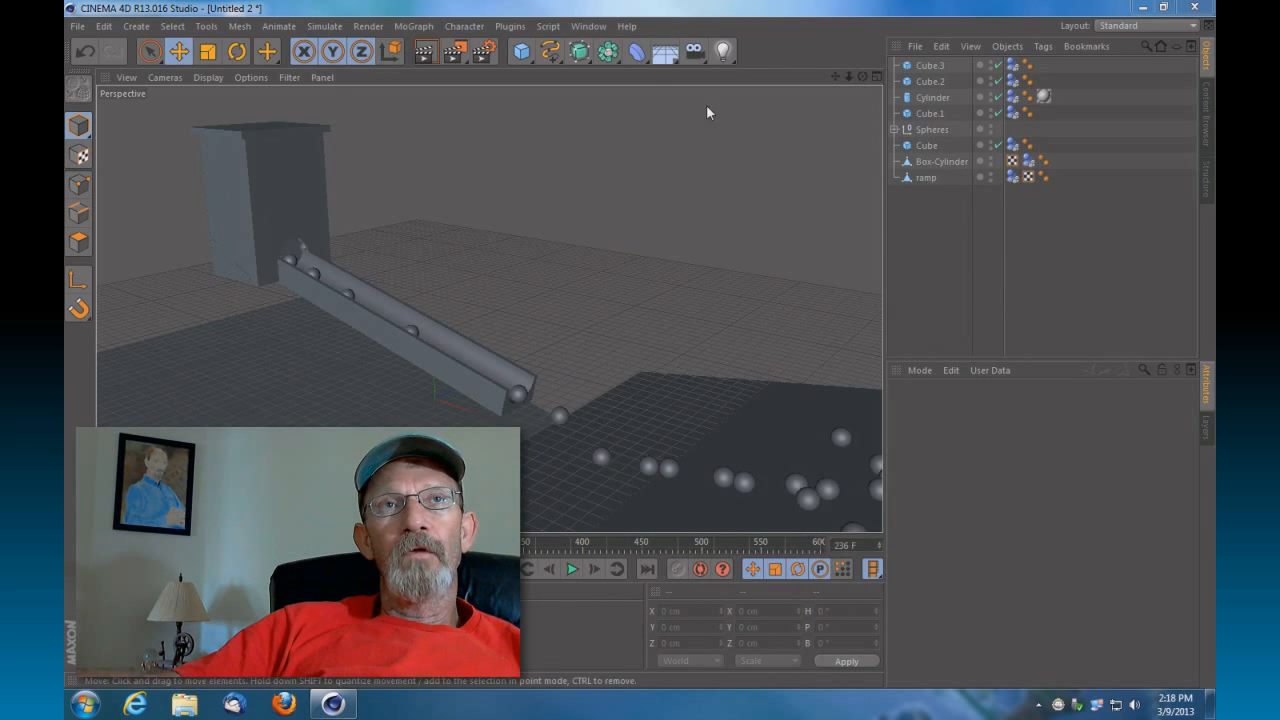
# Add a Stage object to the scene
pyautogui.click(665, 53)
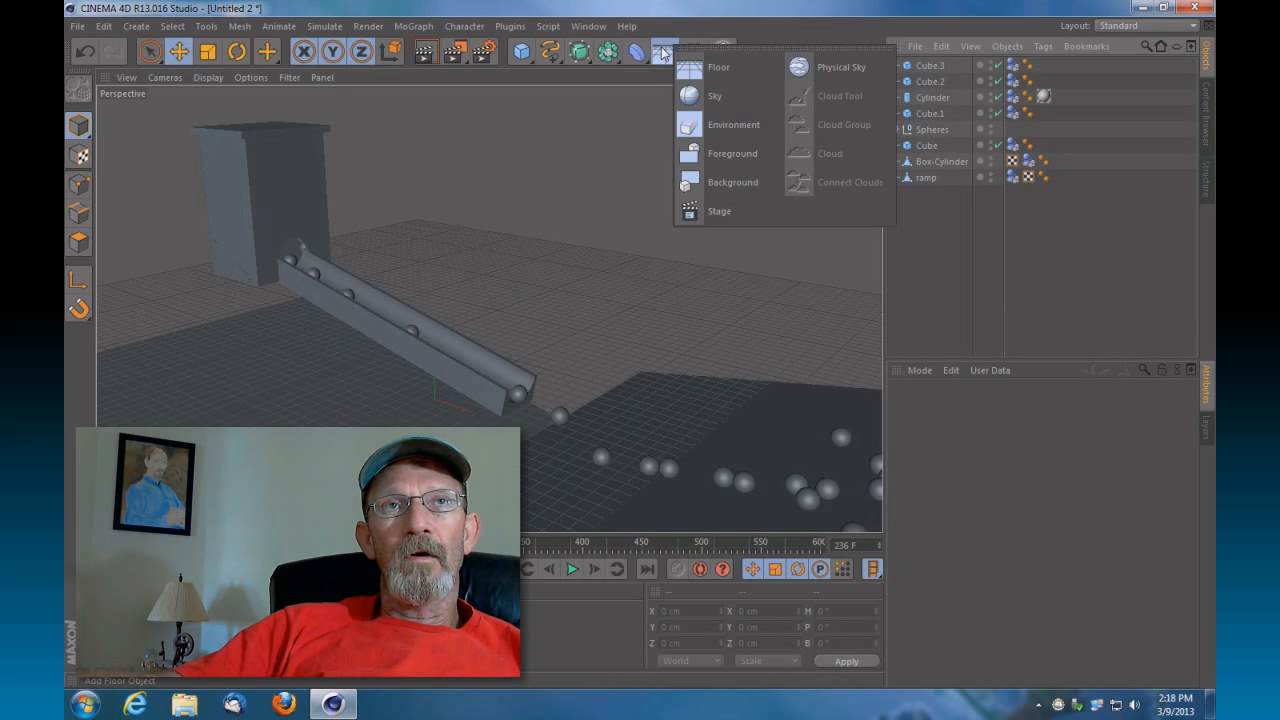
pyautogui.click(722, 208)
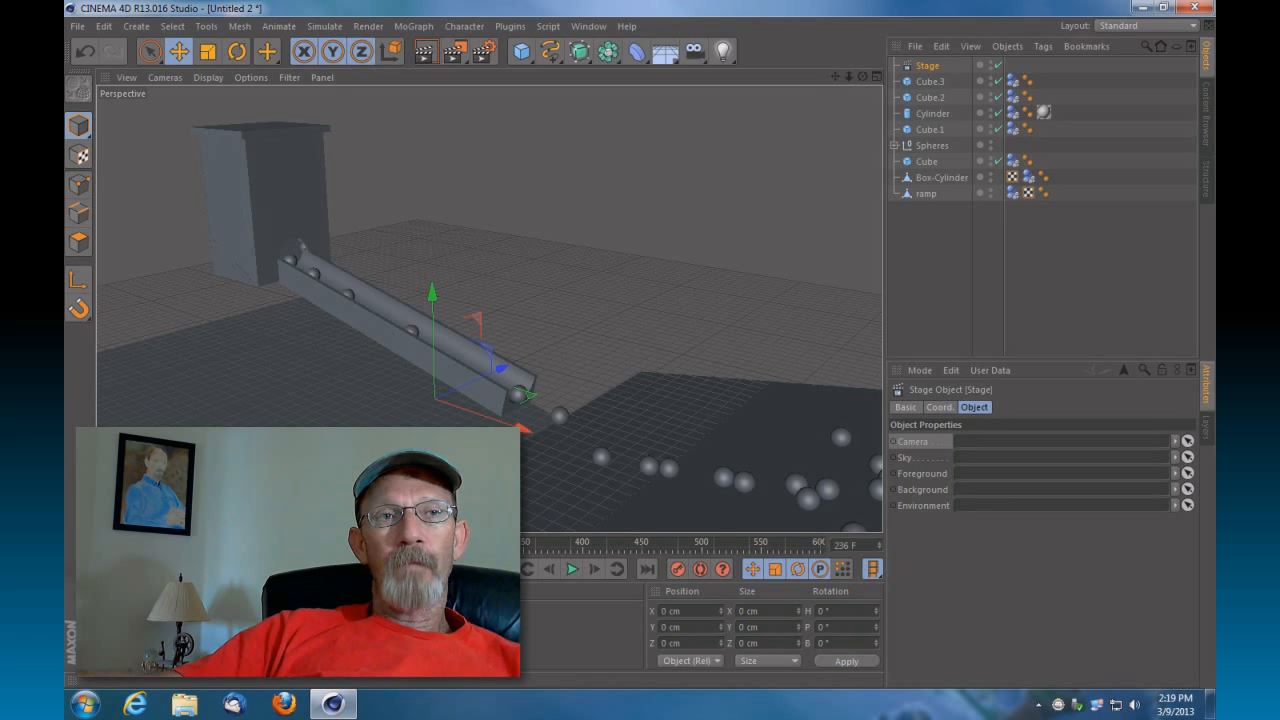
# Play the sphere simulation from the first frame, stop it, and return to the start of the animation
pyautogui.click(505, 569)
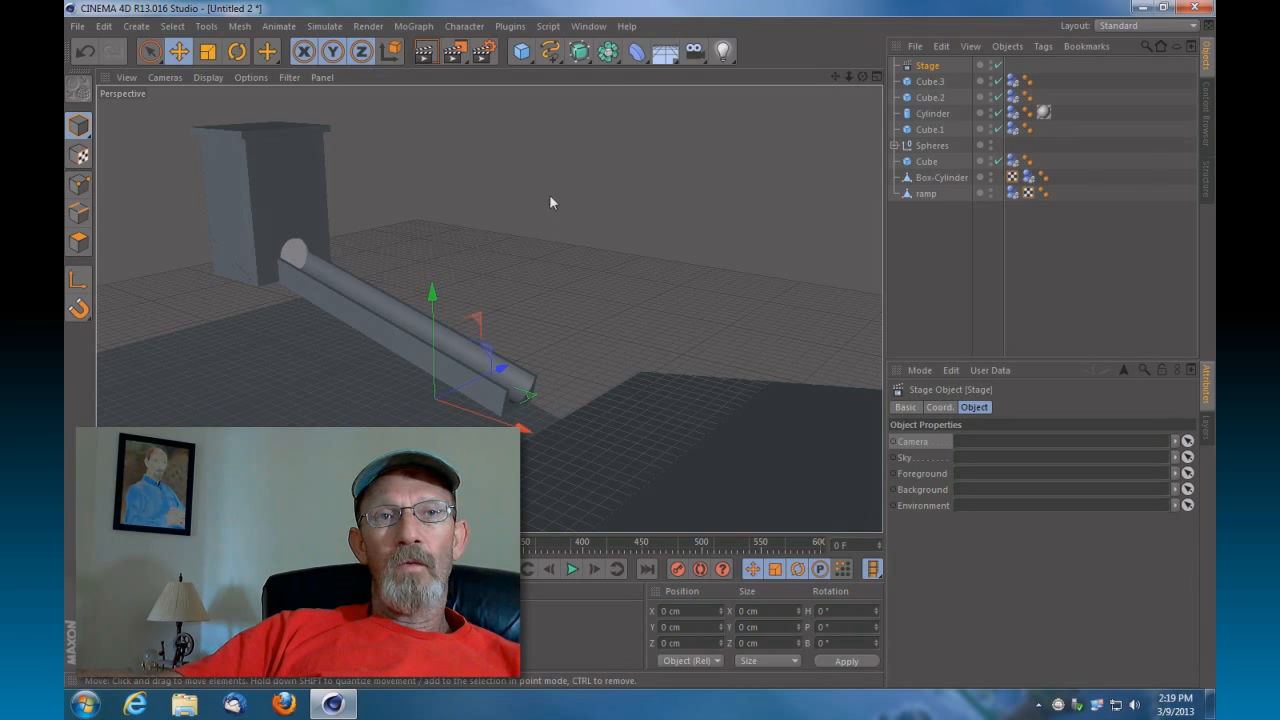
pyautogui.click(571, 569)
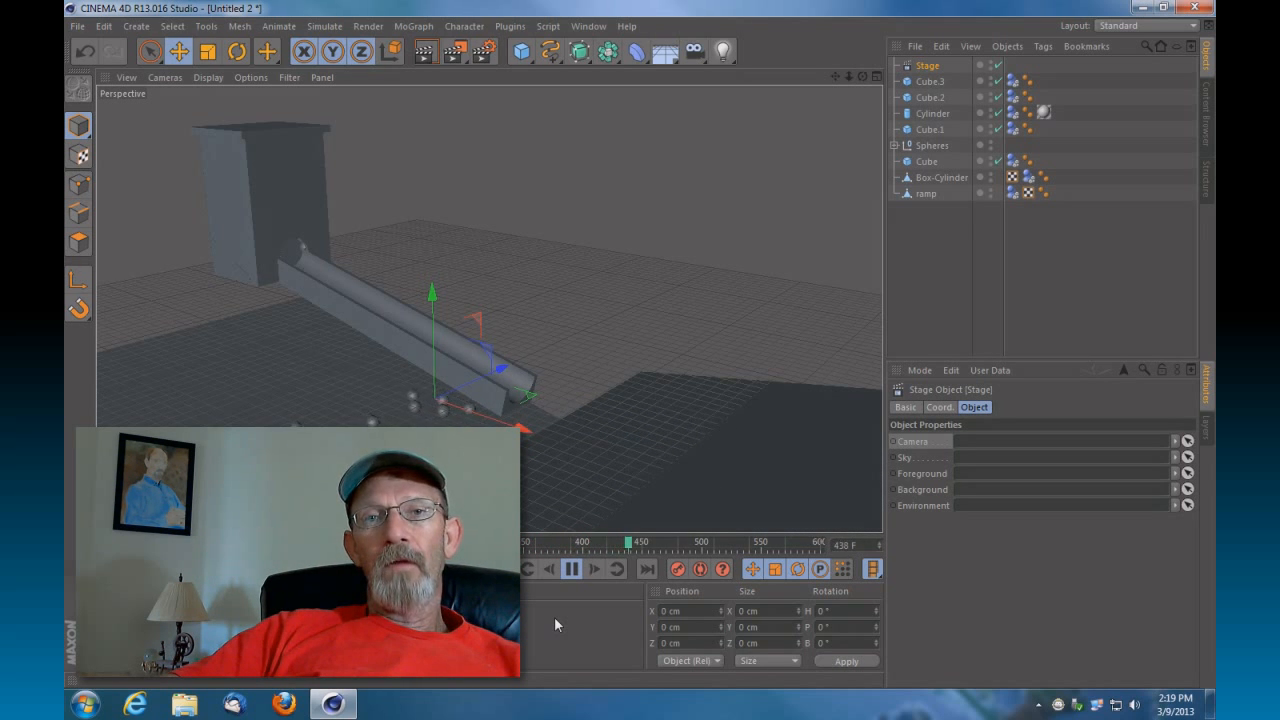
pyautogui.click(571, 568)
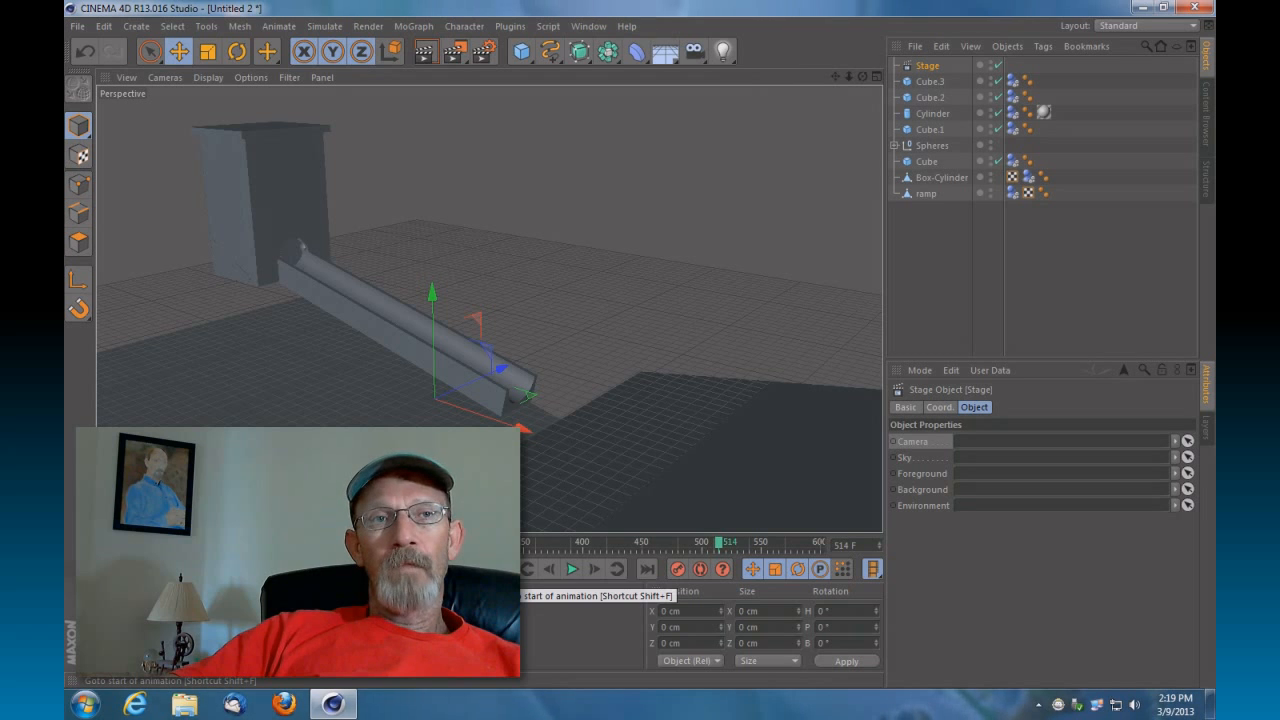
pyautogui.click(503, 568)
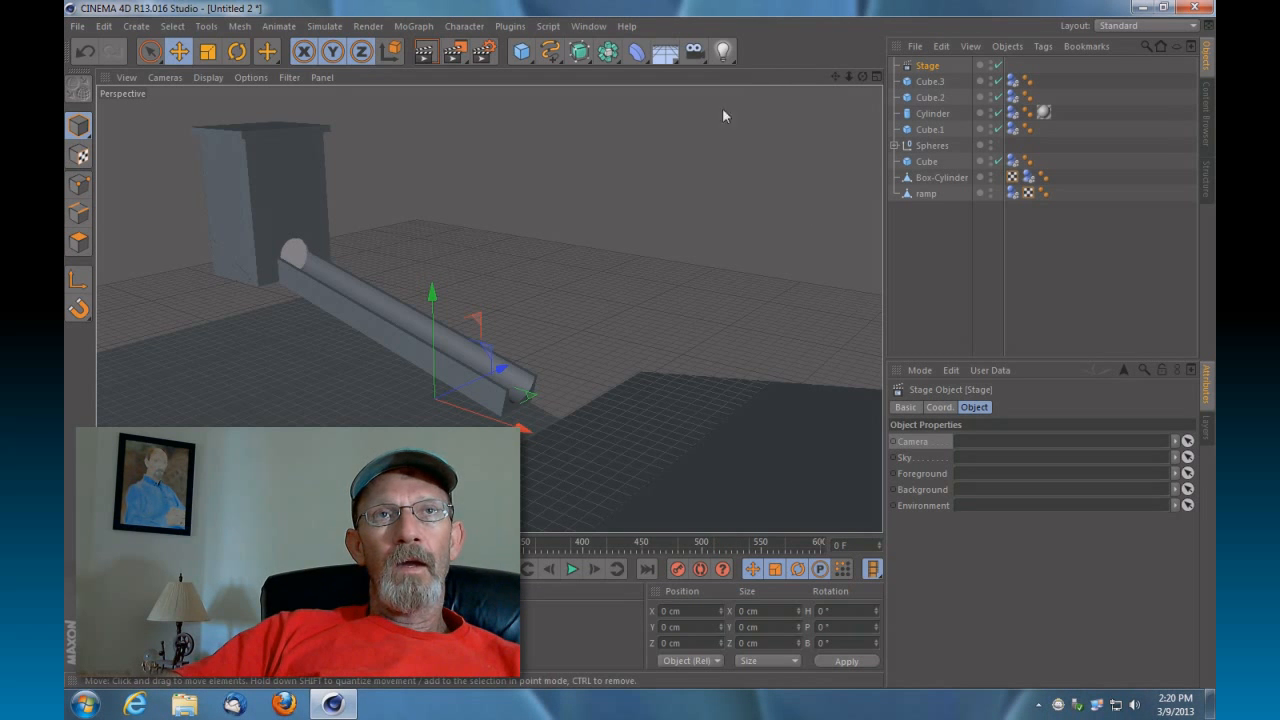
# Add a camera named cam1 and place it low before the ramp's lower end, at about X 2027, Y 534, Z -549 cm
pyautogui.click(697, 53)
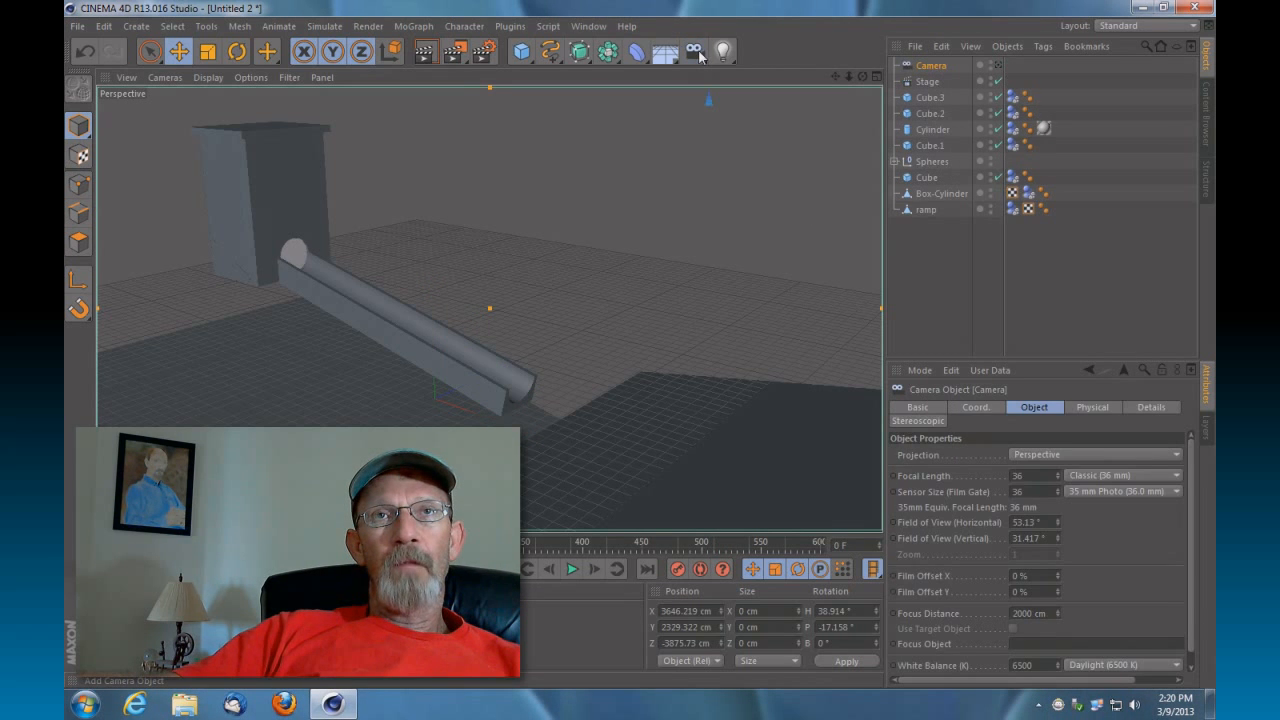
pyautogui.doubleClick(931, 67)
pyautogui.write('ca')
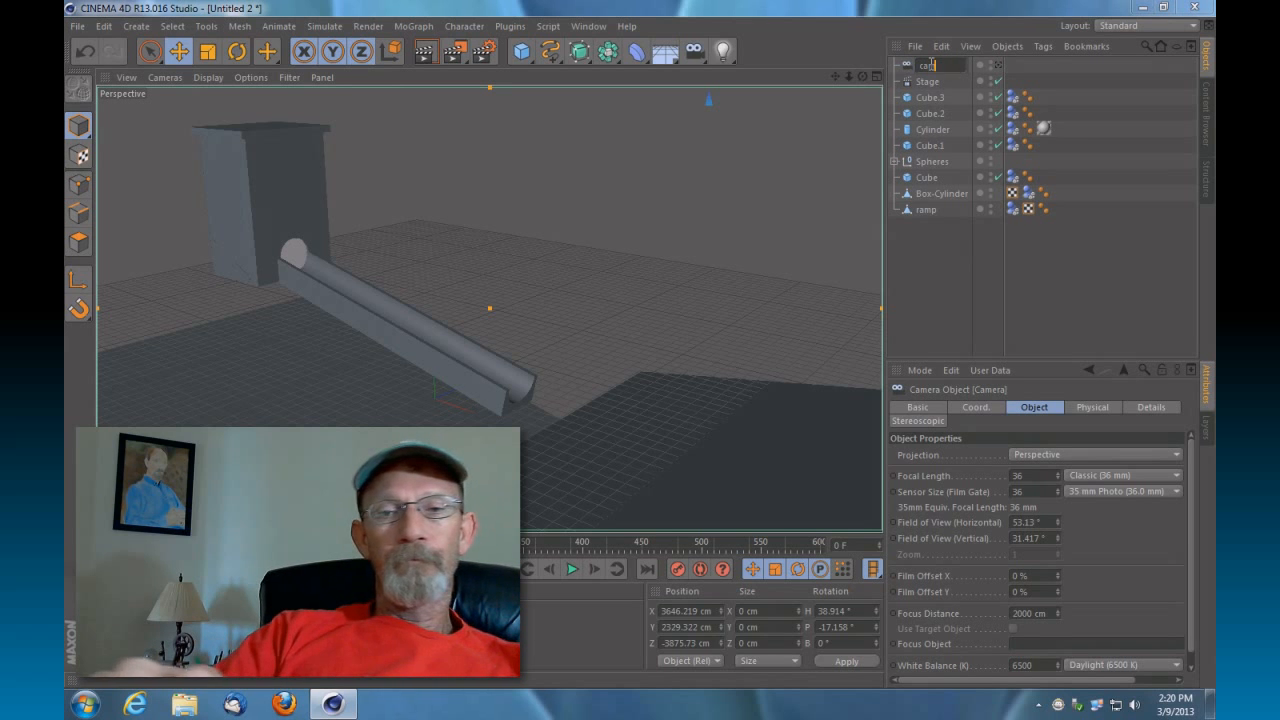
pyautogui.write('m1')
pyautogui.press('Return')
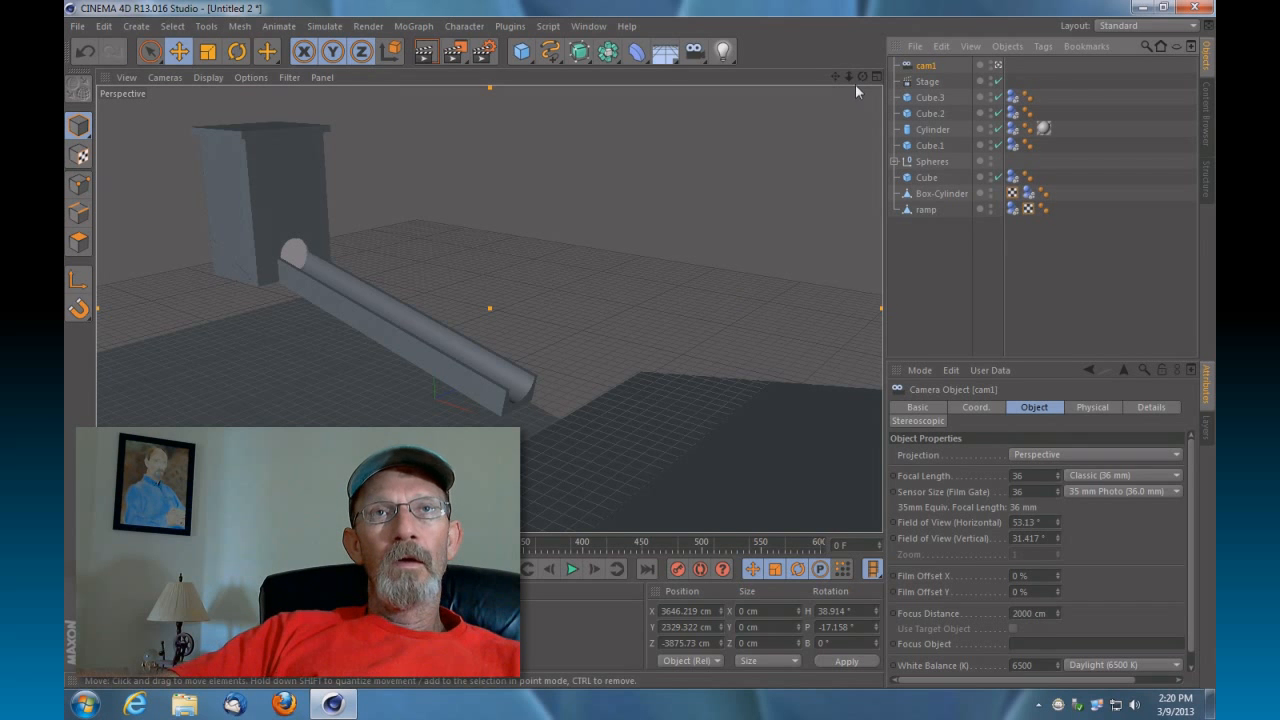
pyautogui.moveTo(860, 77)
pyautogui.mouseDown()
pyautogui.moveTo(905, 83)
pyautogui.moveTo(838, 76)
pyautogui.moveTo(855, 75)
pyautogui.moveTo(830, 80)
pyautogui.moveTo(833, 98)
pyautogui.moveTo(860, 90)
pyautogui.moveTo(837, 77)
pyautogui.mouseUp()
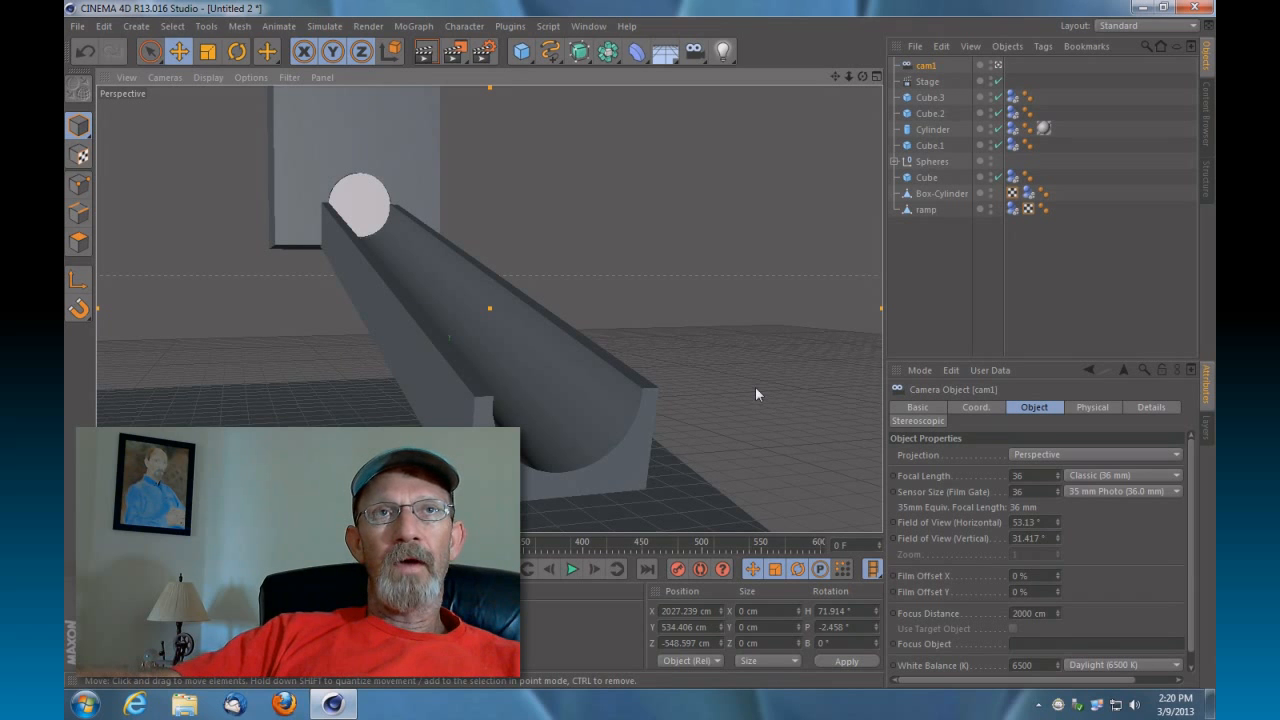
# Add a second camera and name it Cam2
pyautogui.click(694, 51)
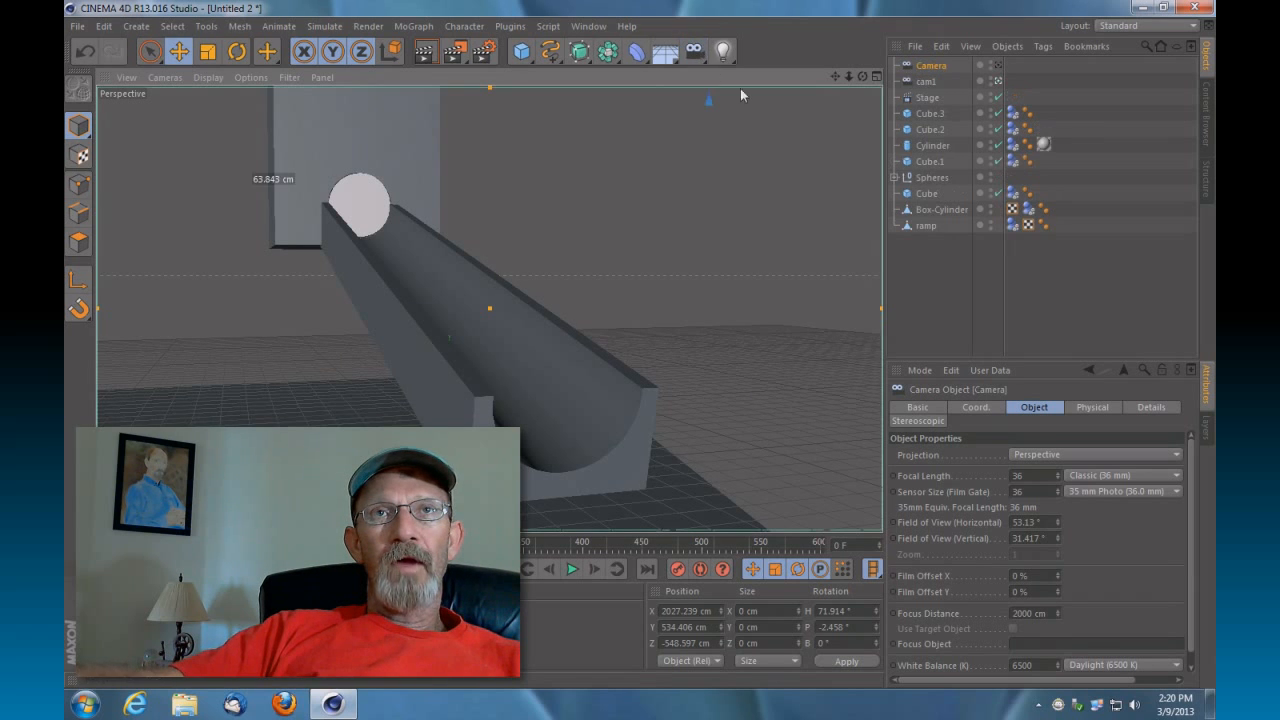
pyautogui.doubleClick(931, 66)
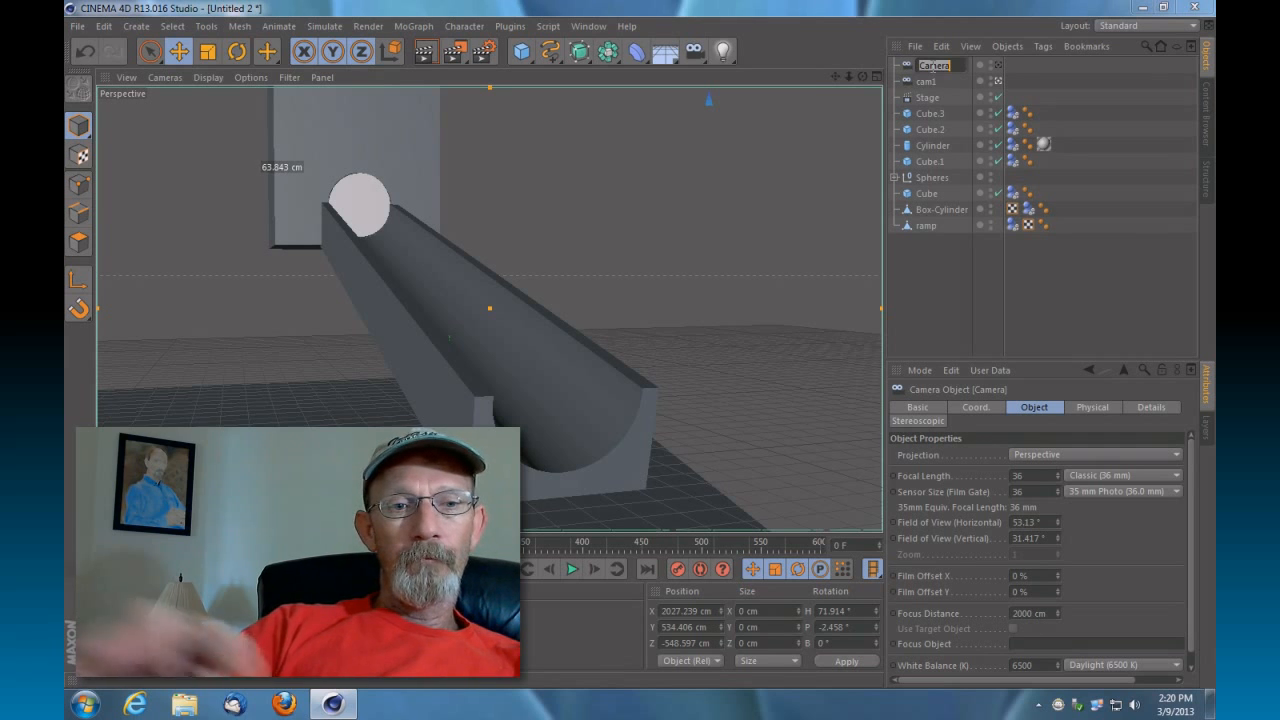
pyautogui.write('Cam2')
pyautogui.press('Return')
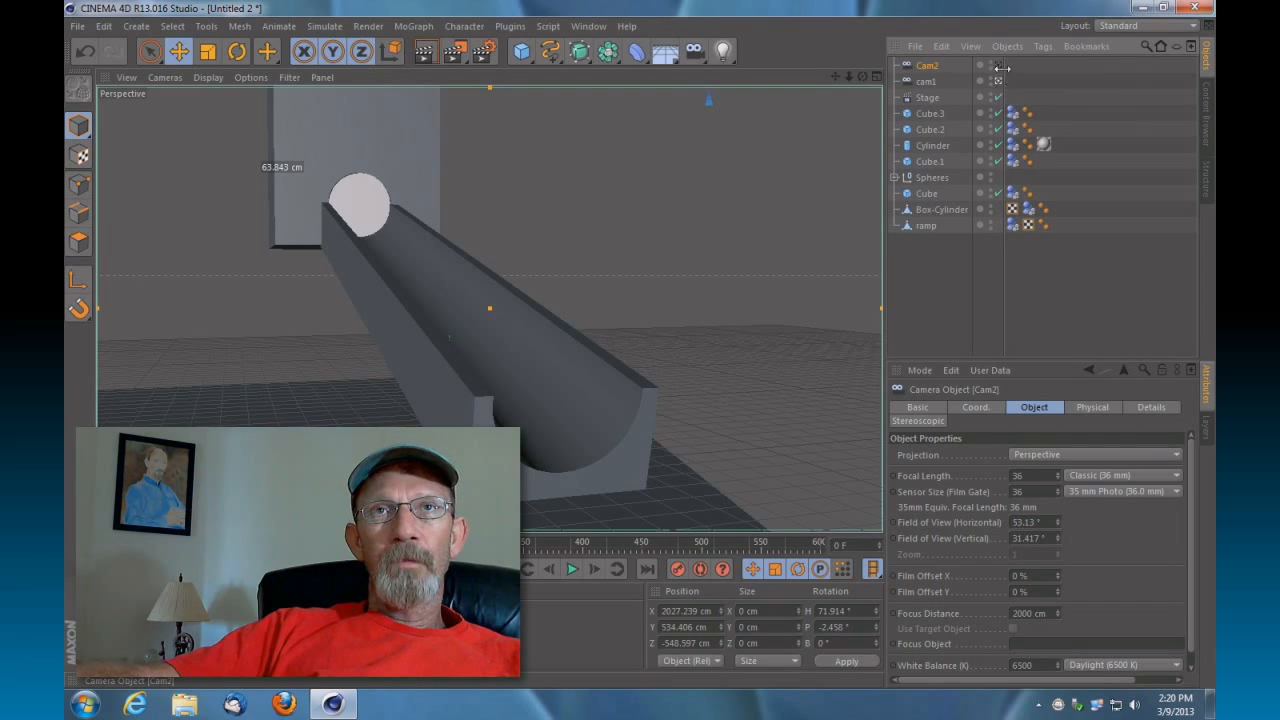
# Place Cam2 high above the ramp looking down over the whole scene, at about X 6388, Y 7697, Z -4968 cm
pyautogui.moveTo(849, 77); pyautogui.dragTo(844, 204)
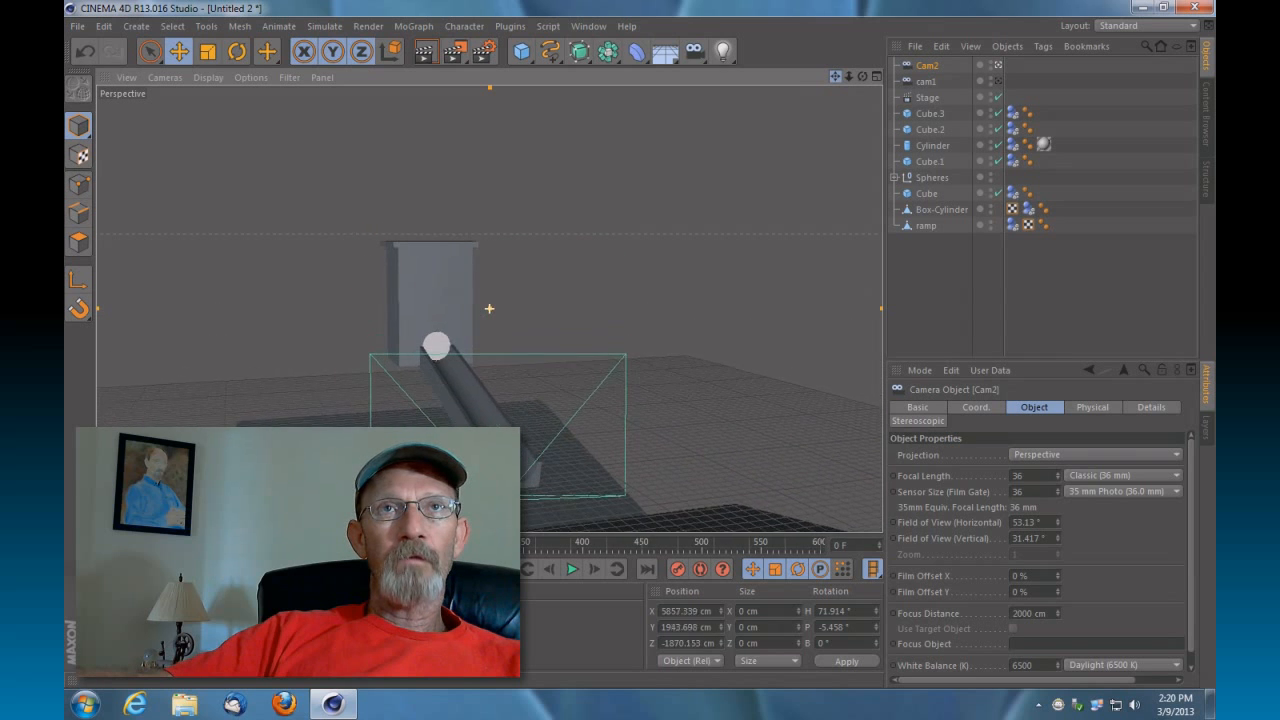
pyautogui.moveTo(862, 77); pyautogui.dragTo(853, 220)
pyautogui.moveTo(849, 77); pyautogui.dragTo(895, 270)
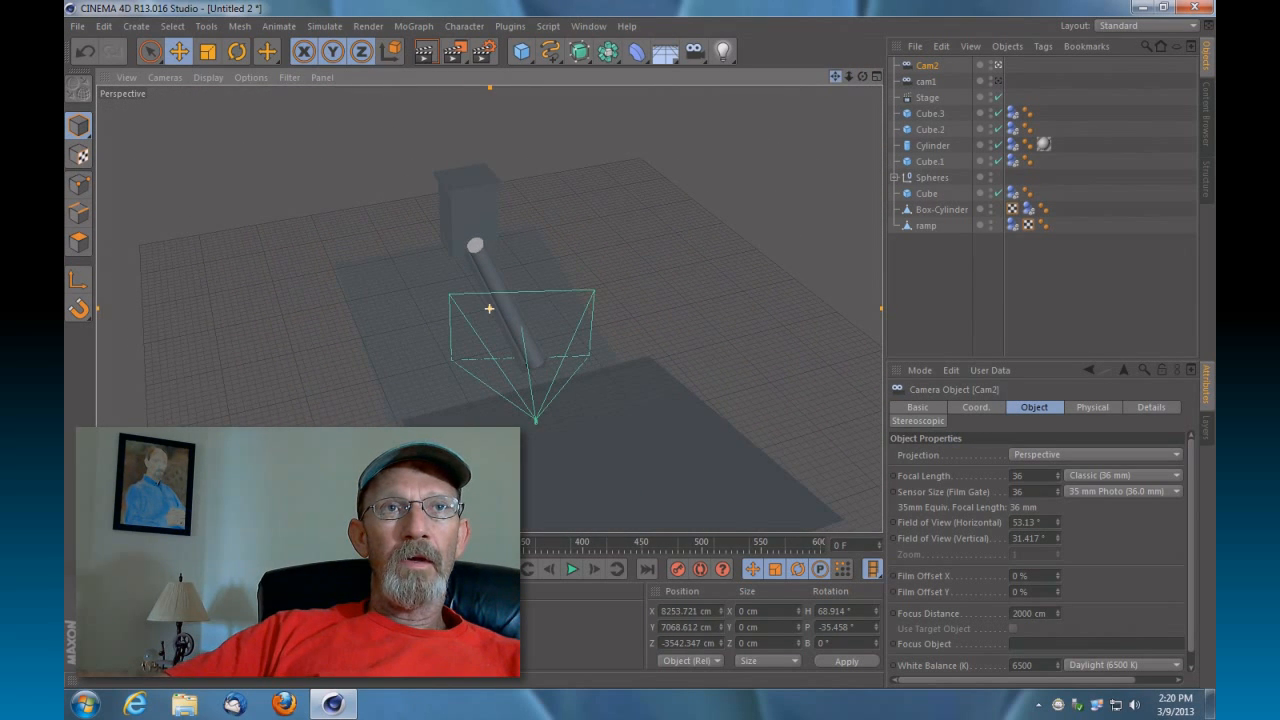
pyautogui.moveTo(857, 75); pyautogui.dragTo(855, 205)
pyautogui.moveTo(861, 78); pyautogui.dragTo(832, 87)
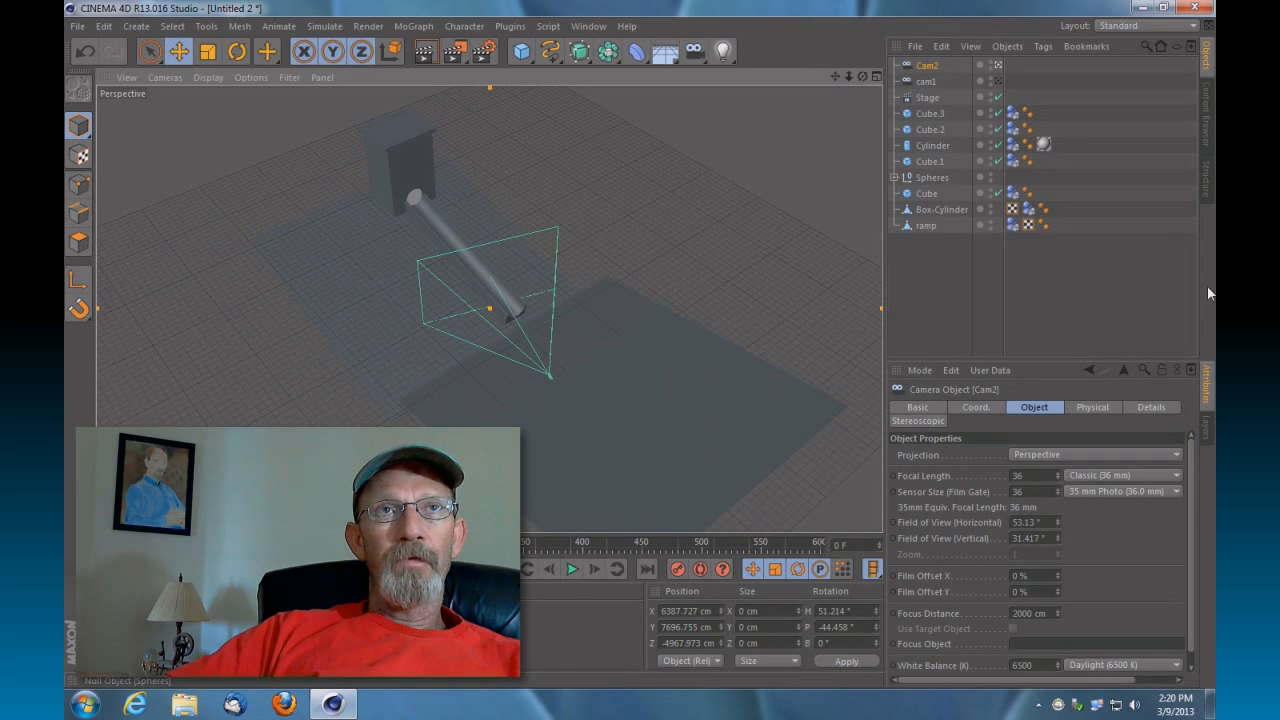
# Add a camera named Cam3 and aim it down the ramp from its upper end, at about X -1655, Y 1311, Z 544 cm
pyautogui.click(695, 52)
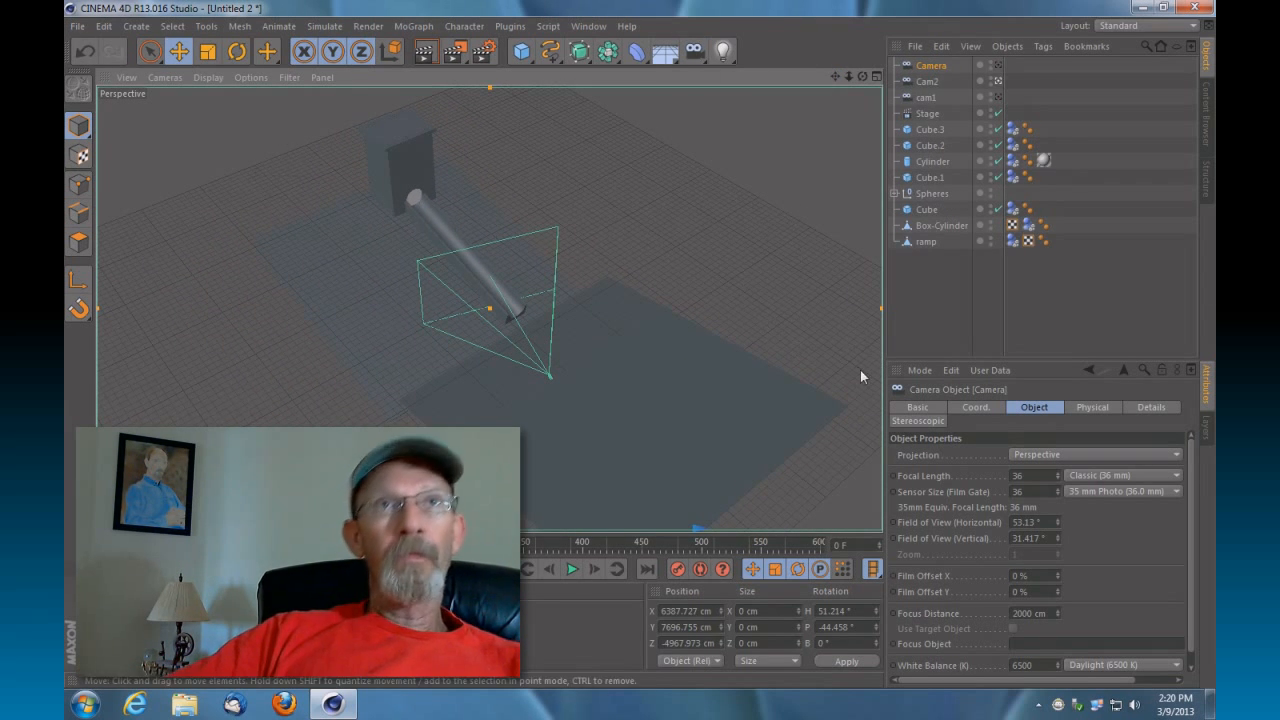
pyautogui.doubleClick(935, 66)
pyautogui.write('Cam3')
pyautogui.press('Return')
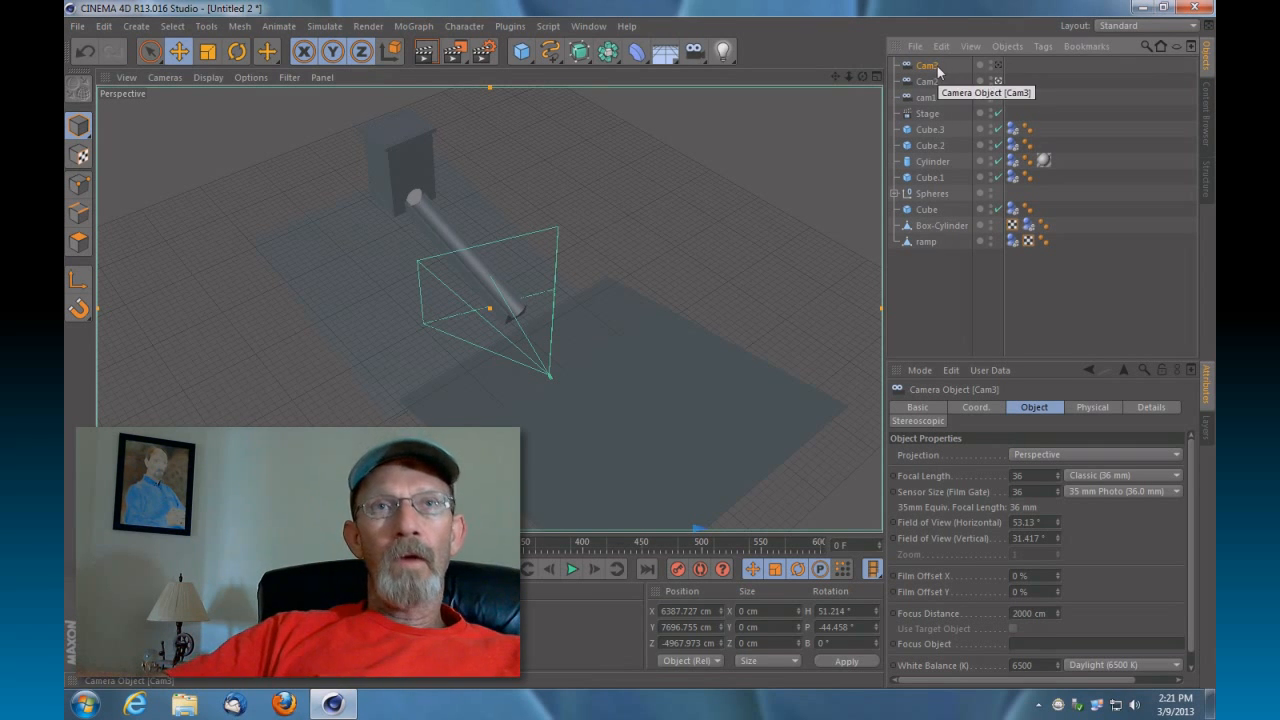
pyautogui.moveTo(848, 76); pyautogui.dragTo(700, 120)
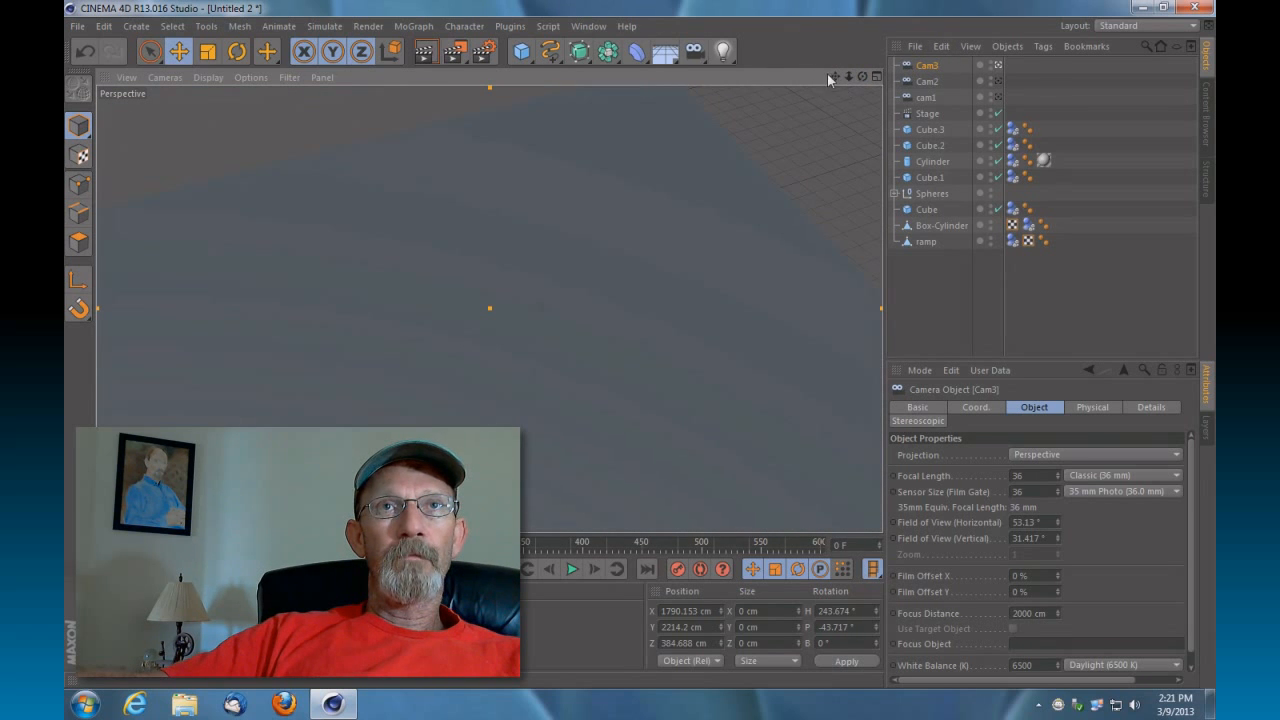
pyautogui.moveTo(834, 77)
pyautogui.mouseDown()
pyautogui.moveTo(874, 81)
pyautogui.moveTo(837, 79)
pyautogui.moveTo(861, 83)
pyautogui.moveTo(856, 50)
pyautogui.moveTo(835, 76)
pyautogui.moveTo(831, 56)
pyautogui.moveTo(856, 75)
pyautogui.mouseUp()
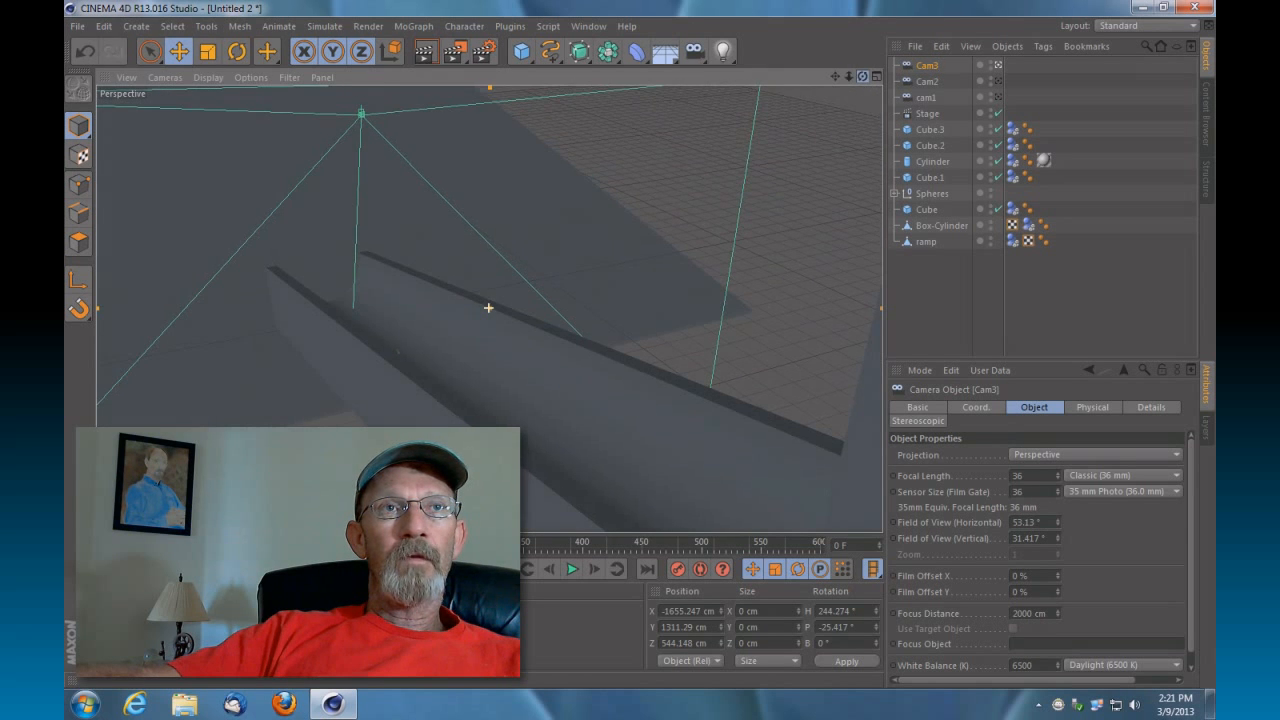
# Add a camera named Cam4 and place it for a side view of tower and ramp, at about X -2614, Y 1669, Z -5741 cm
pyautogui.click(701, 57)
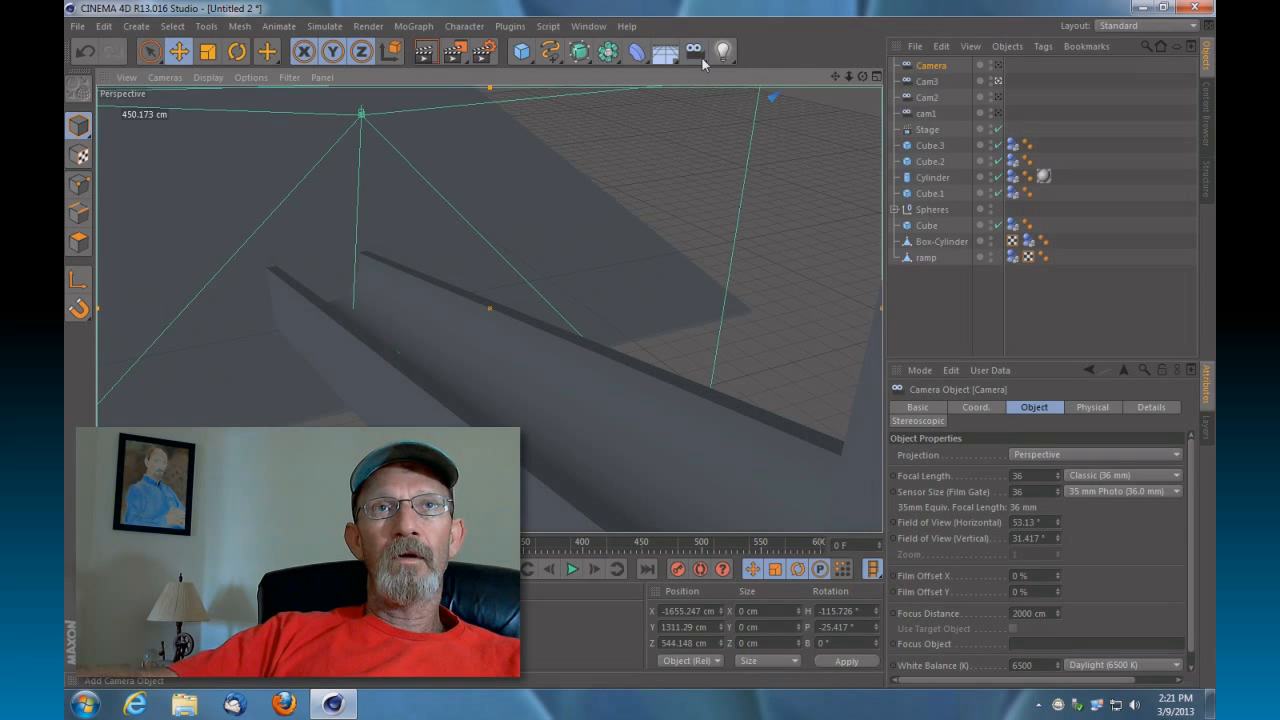
pyautogui.doubleClick(936, 68)
pyautogui.write('Cam4')
pyautogui.press('Return')
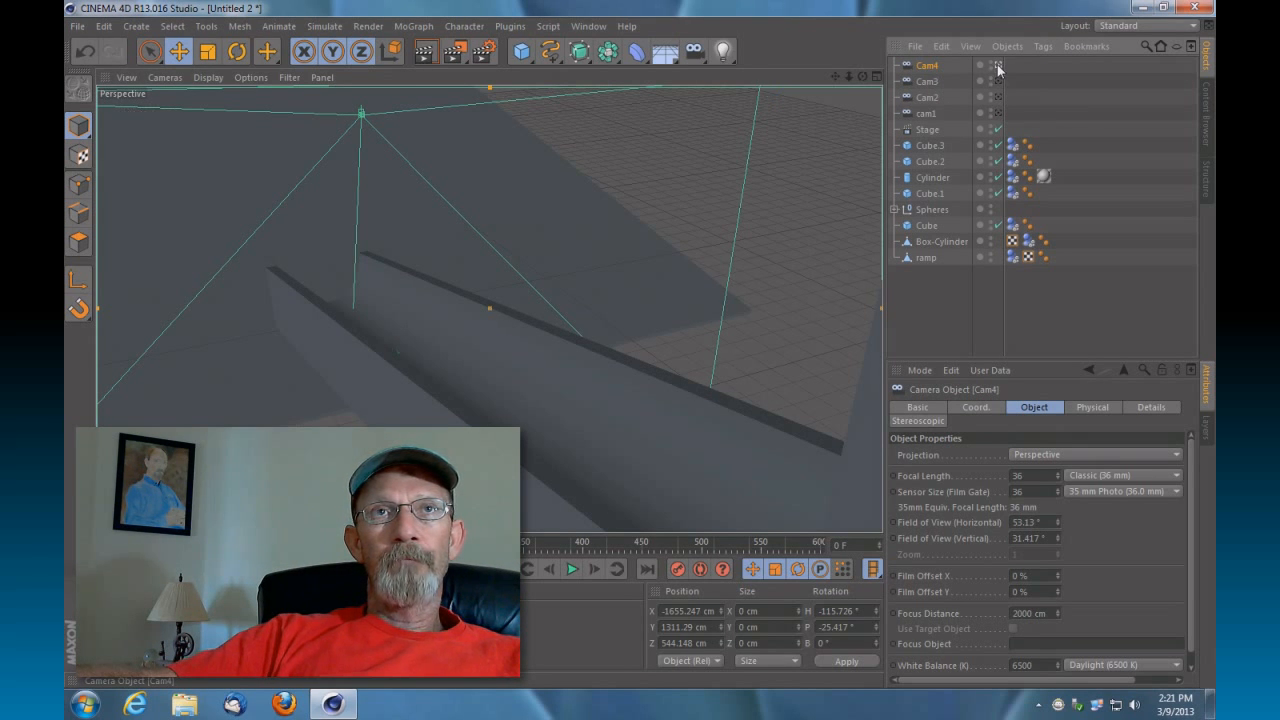
pyautogui.moveTo(836, 75); pyautogui.dragTo(797, 6)
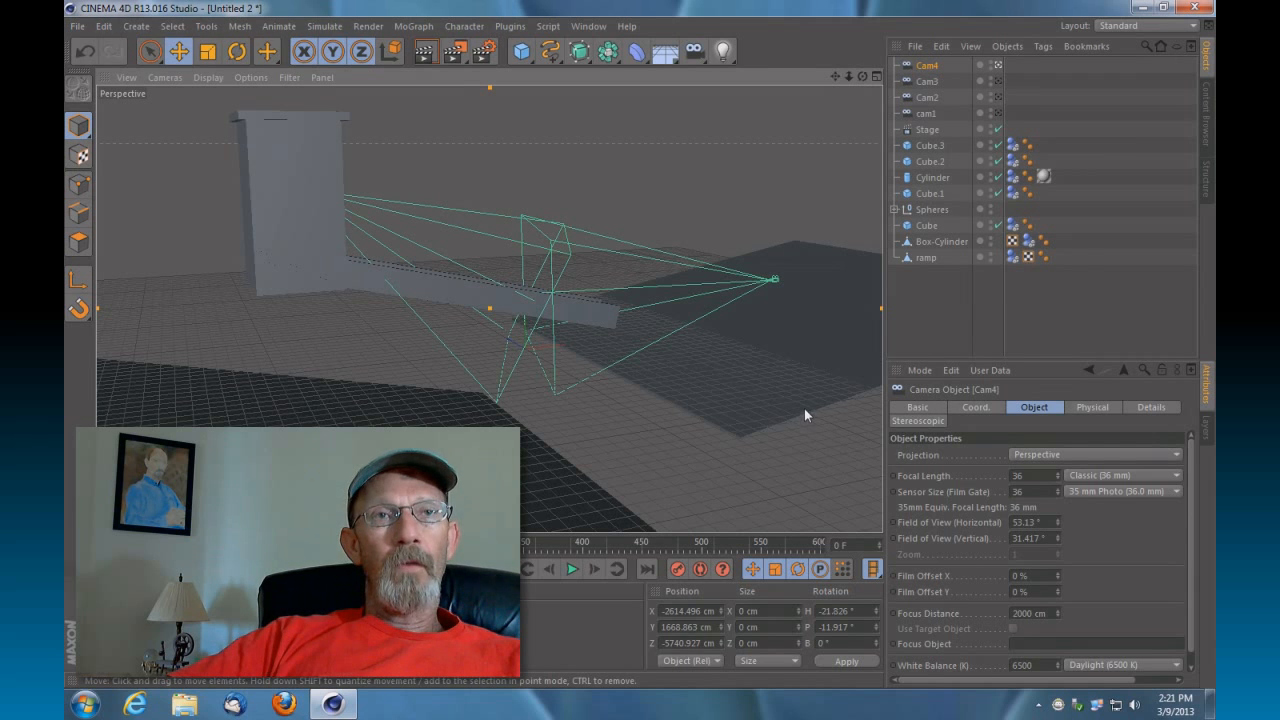
# Assign cam1 as the Stage object's camera and keyframe that setting at frame 0
pyautogui.click(925, 130)
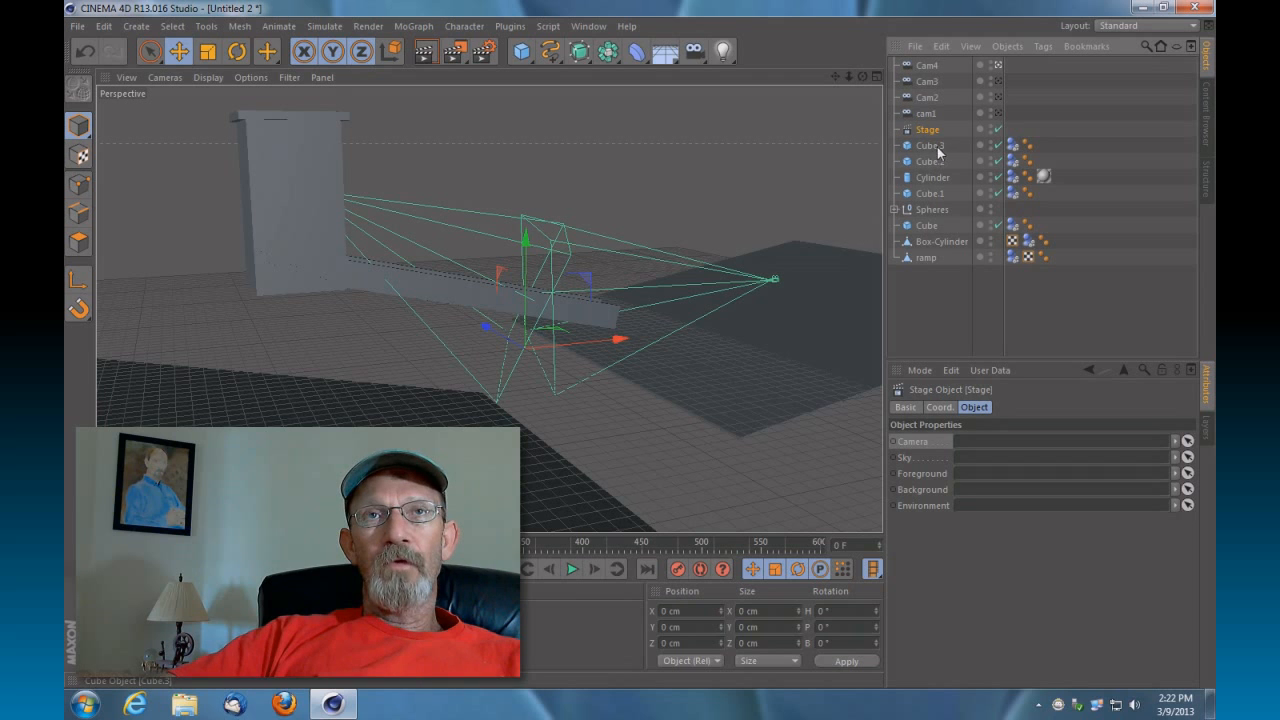
pyautogui.click(998, 113)
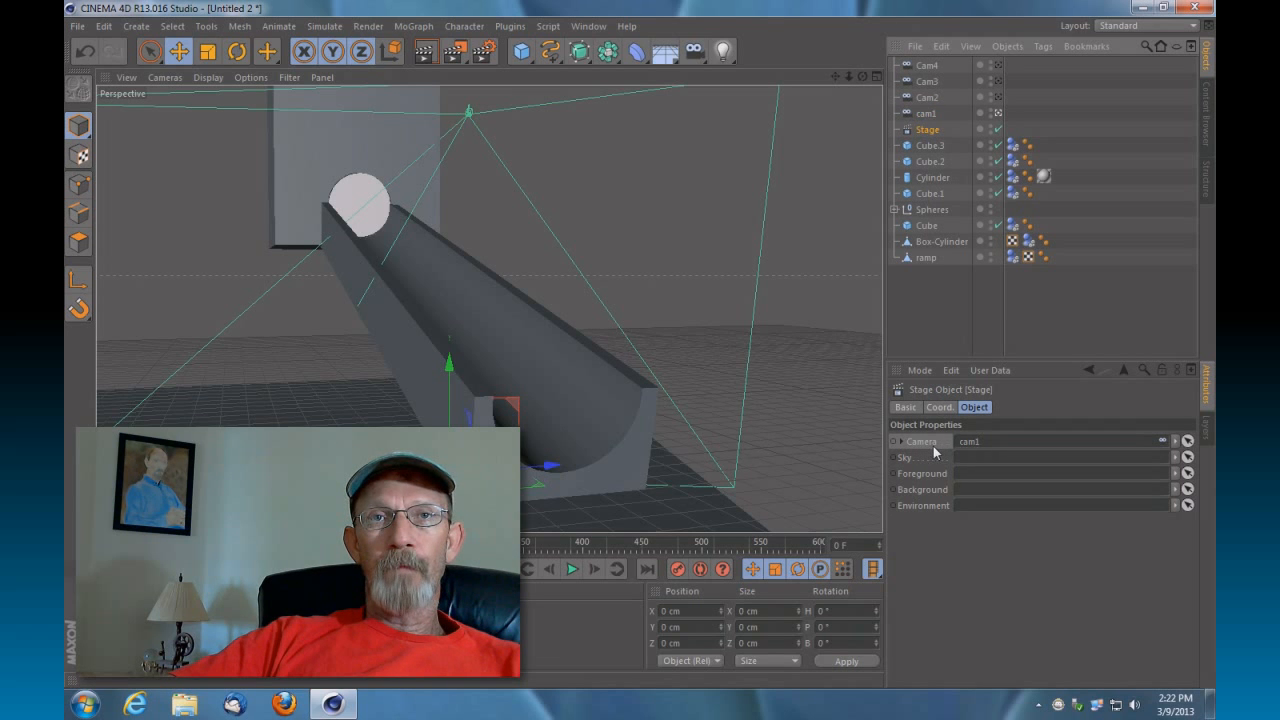
pyautogui.keyDown('ctrl'); pyautogui.click(892, 443); pyautogui.keyUp('ctrl')
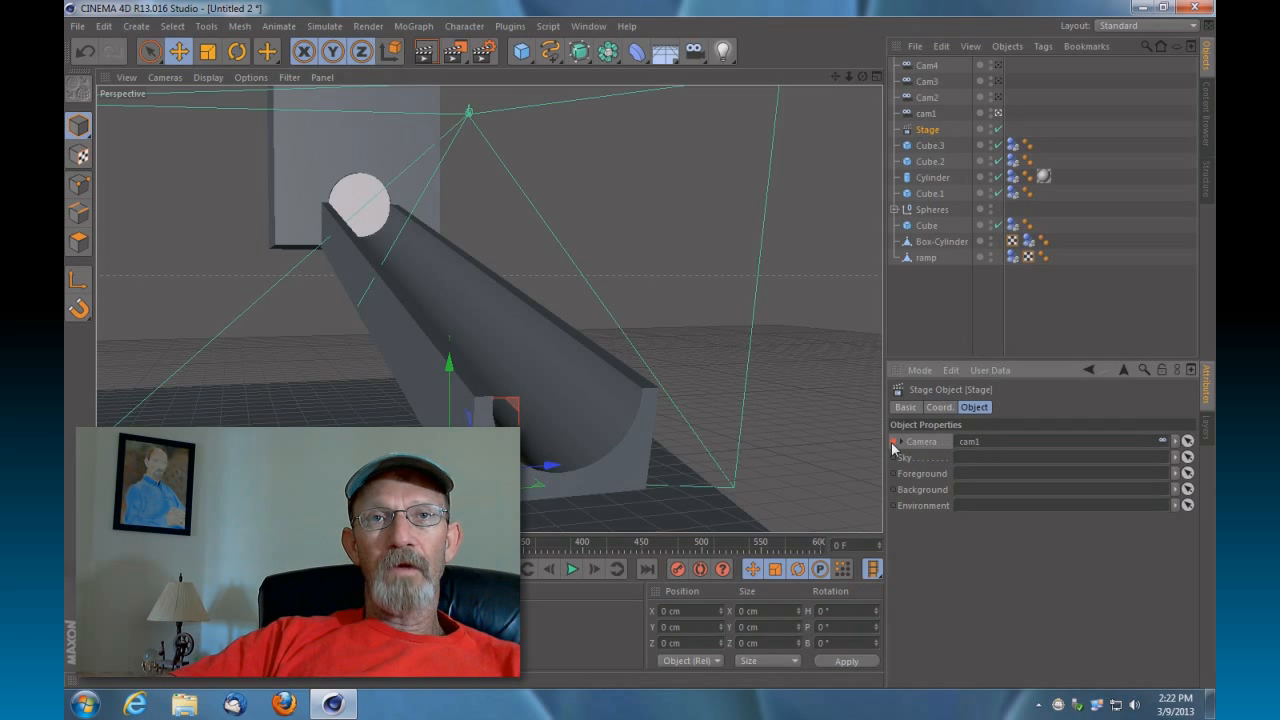
# Advance the animation to frame 127, set the Stage object's camera to Cam2, and keyframe it
pyautogui.click(574, 574)
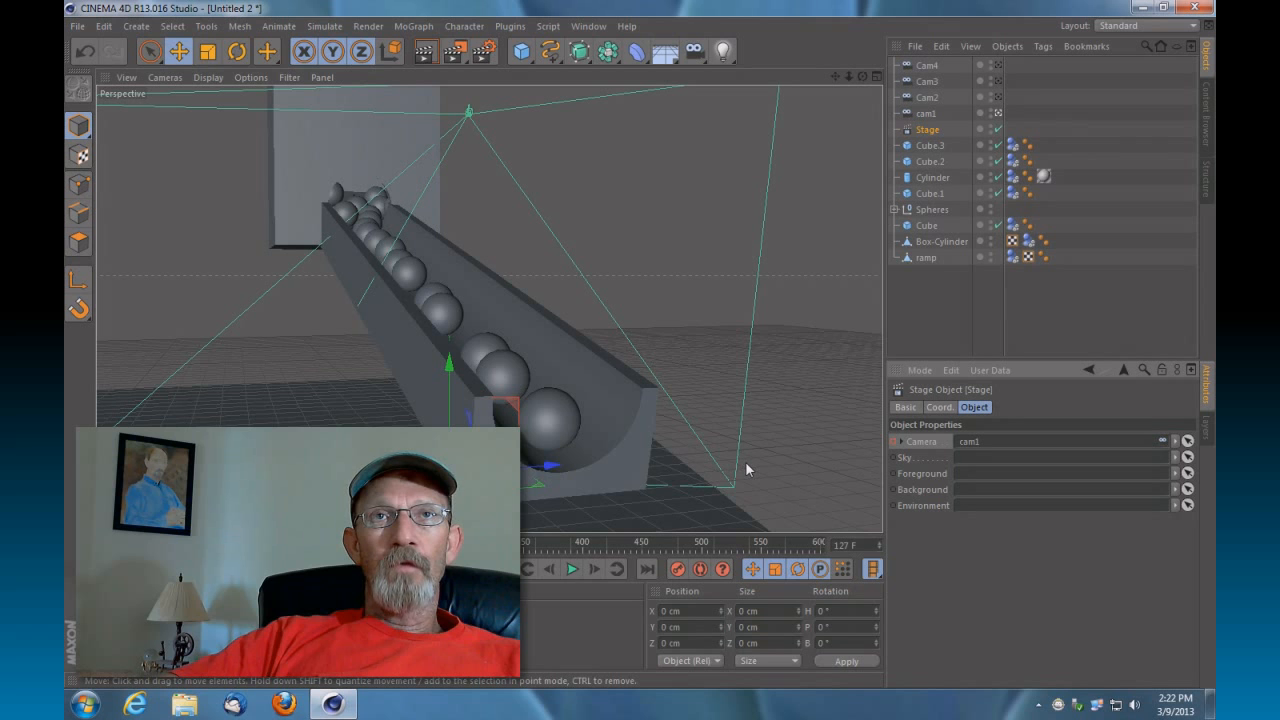
pyautogui.click(928, 98)
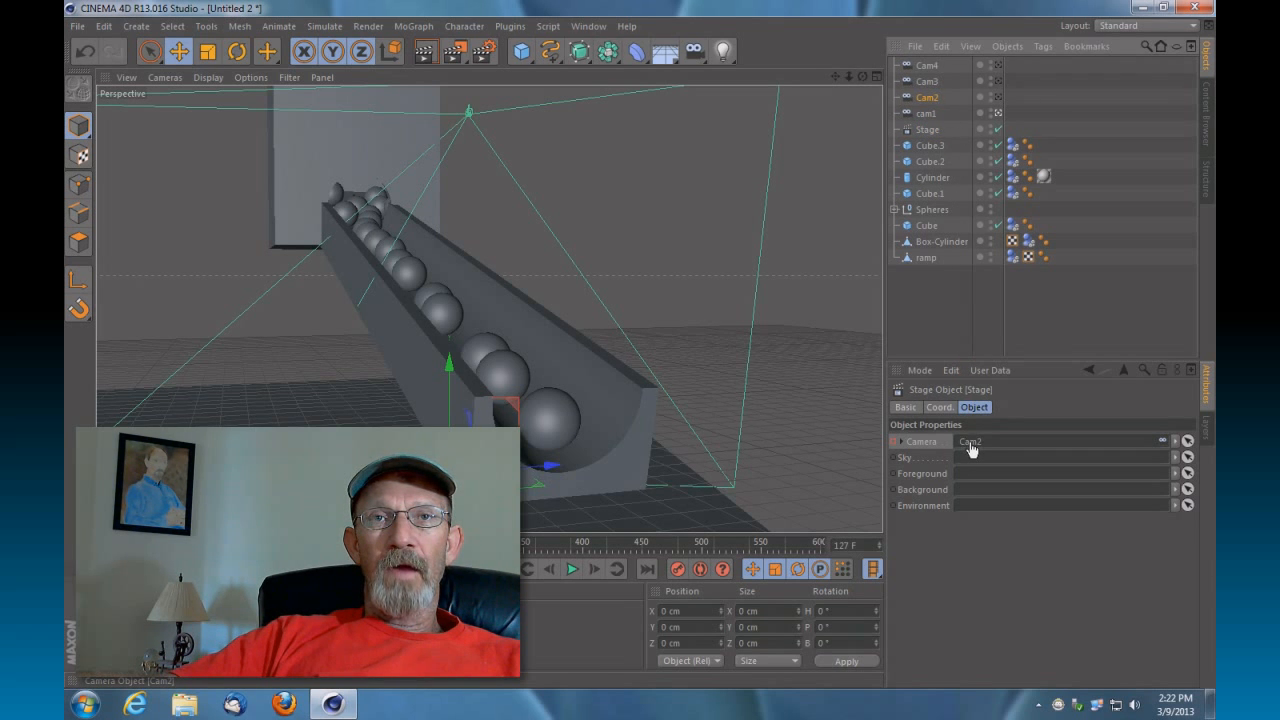
pyautogui.moveTo(971, 446); pyautogui.dragTo(970, 443)
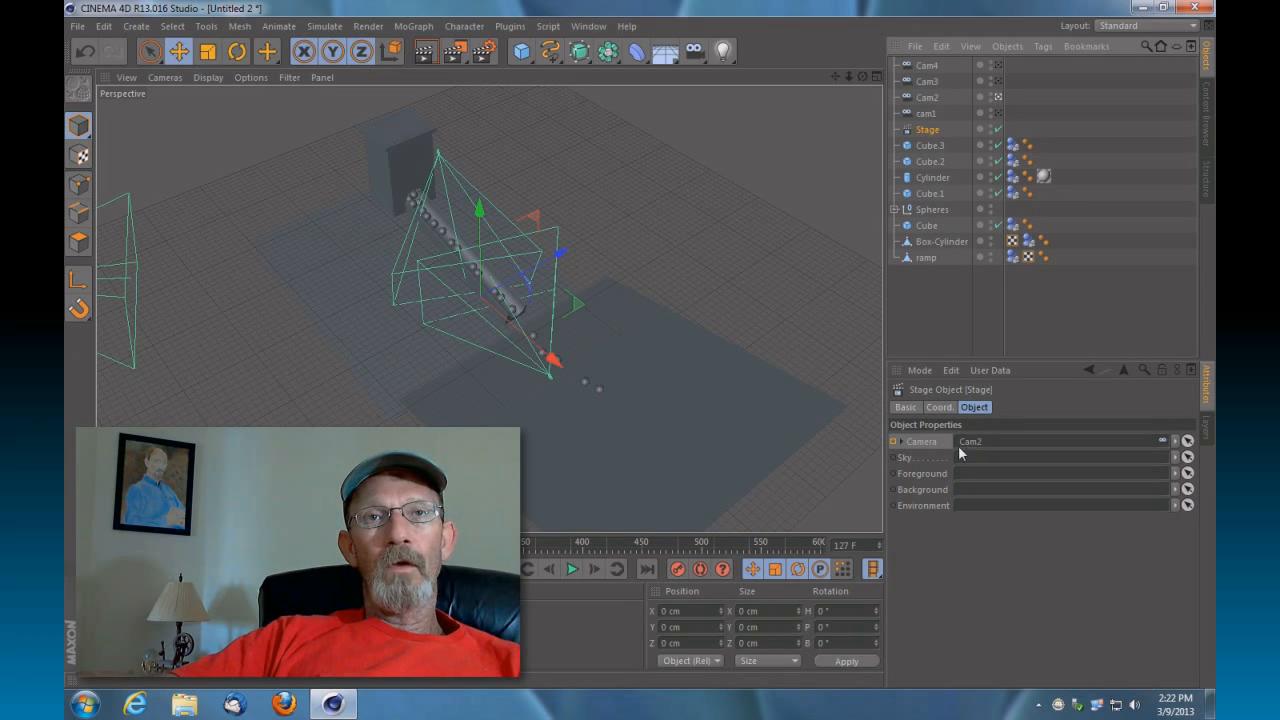
pyautogui.click(893, 441)
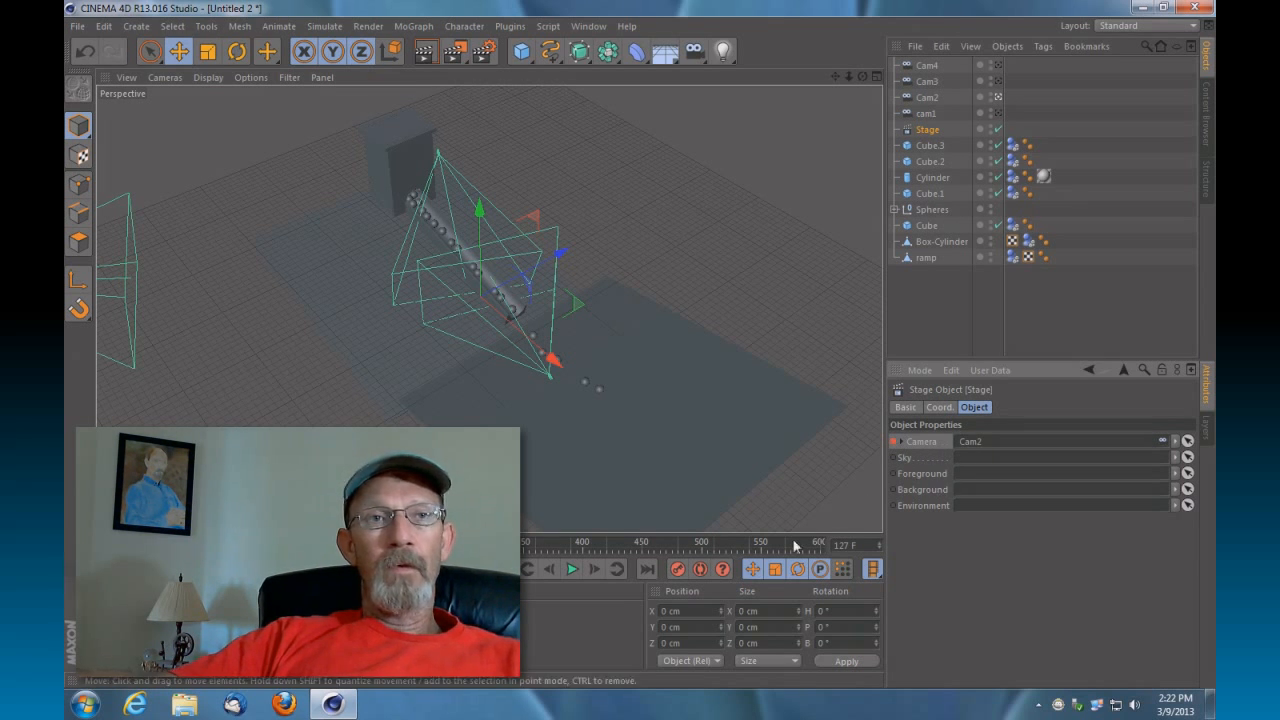
# Advance the animation to frame 185, set the Stage object's camera to Cam3, and keyframe it
pyautogui.click(572, 569)
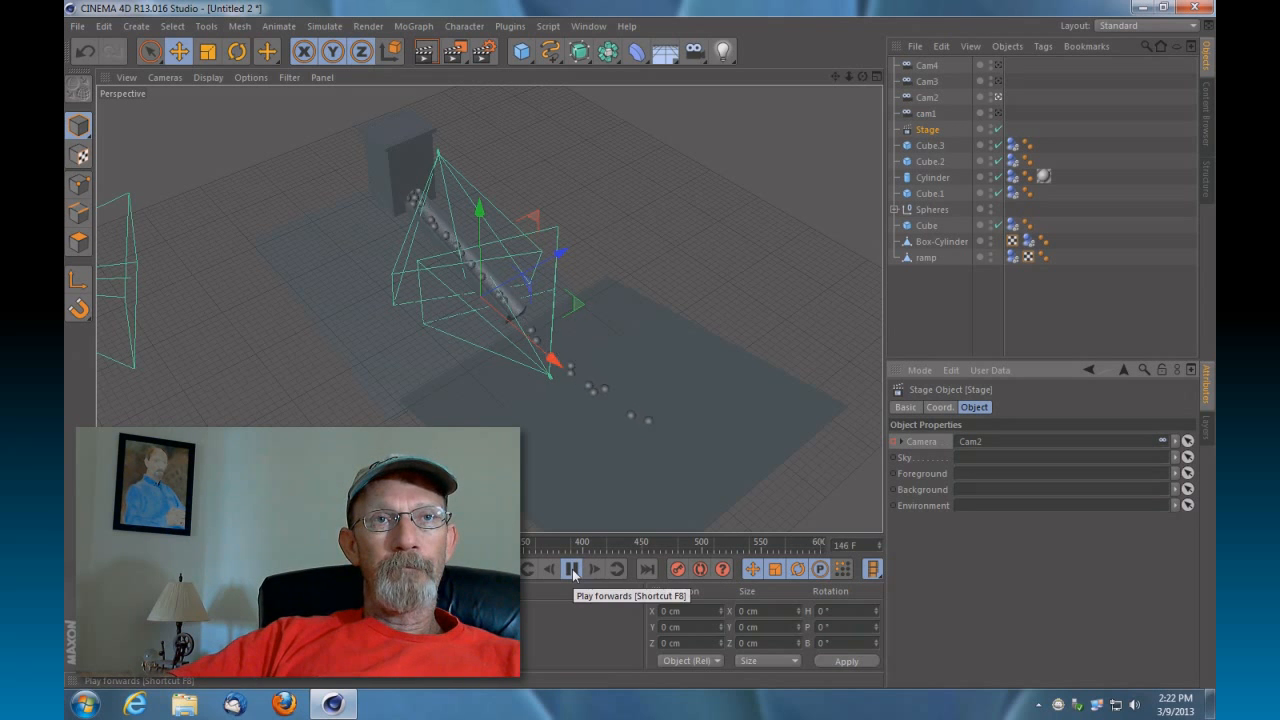
pyautogui.click(572, 569)
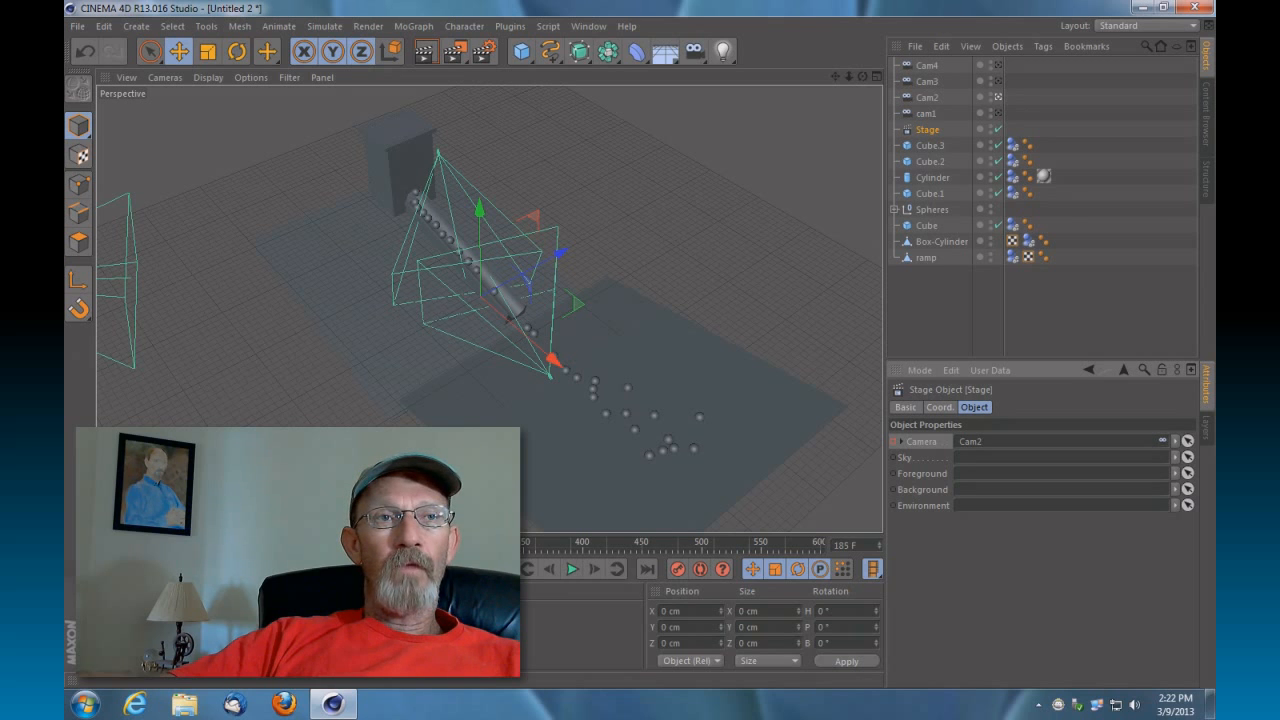
pyautogui.moveTo(925, 83); pyautogui.dragTo(947, 243)
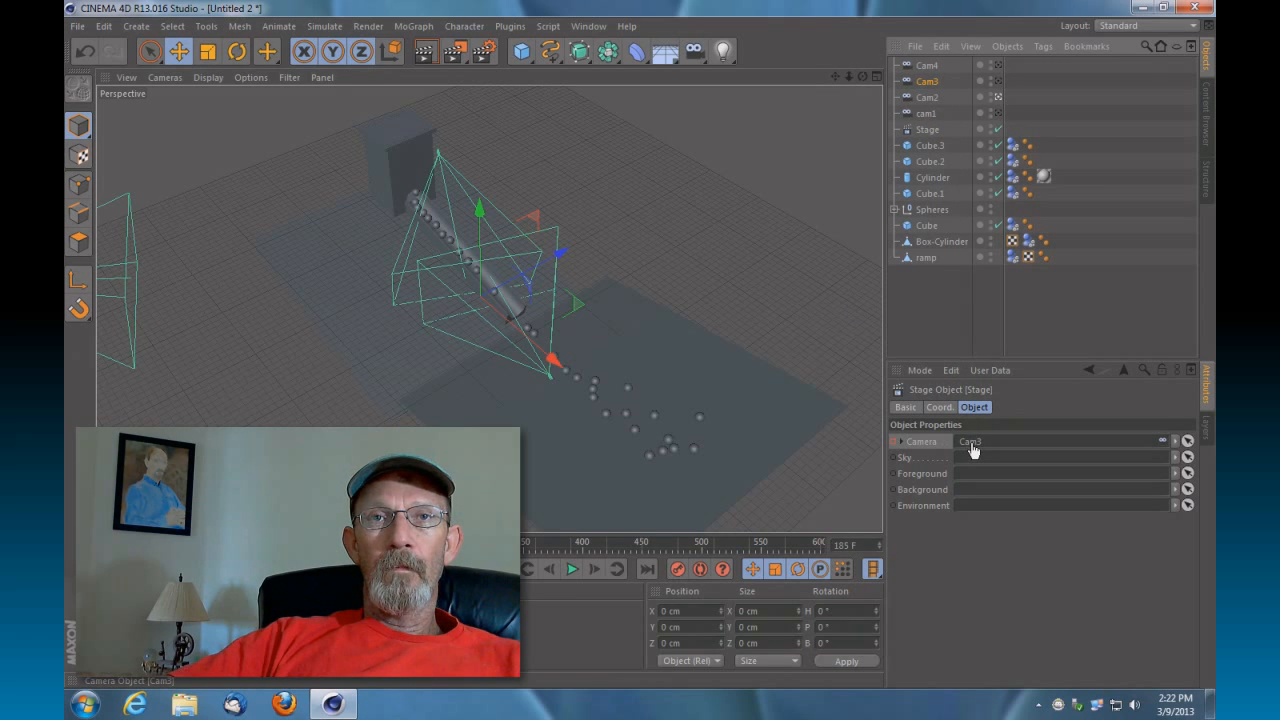
pyautogui.moveTo(971, 450); pyautogui.dragTo(971, 450)
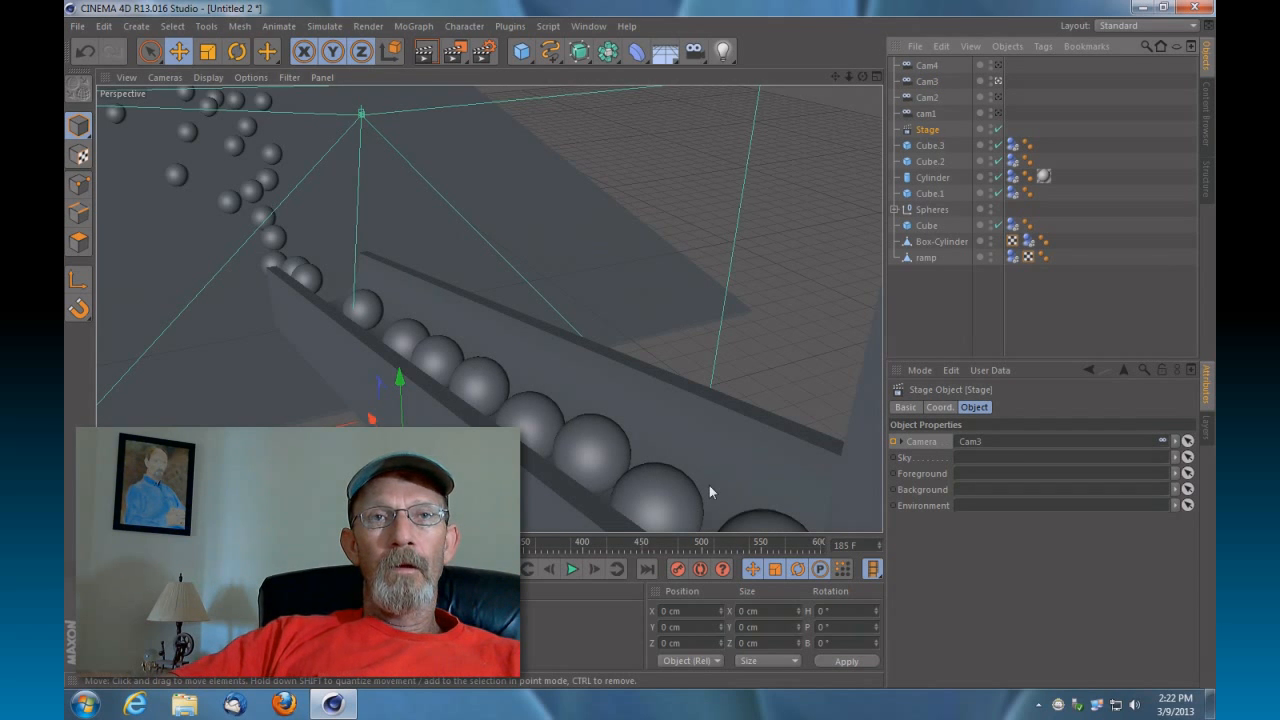
pyautogui.keyDown('ctrl'); pyautogui.click(893, 442); pyautogui.keyUp('ctrl')
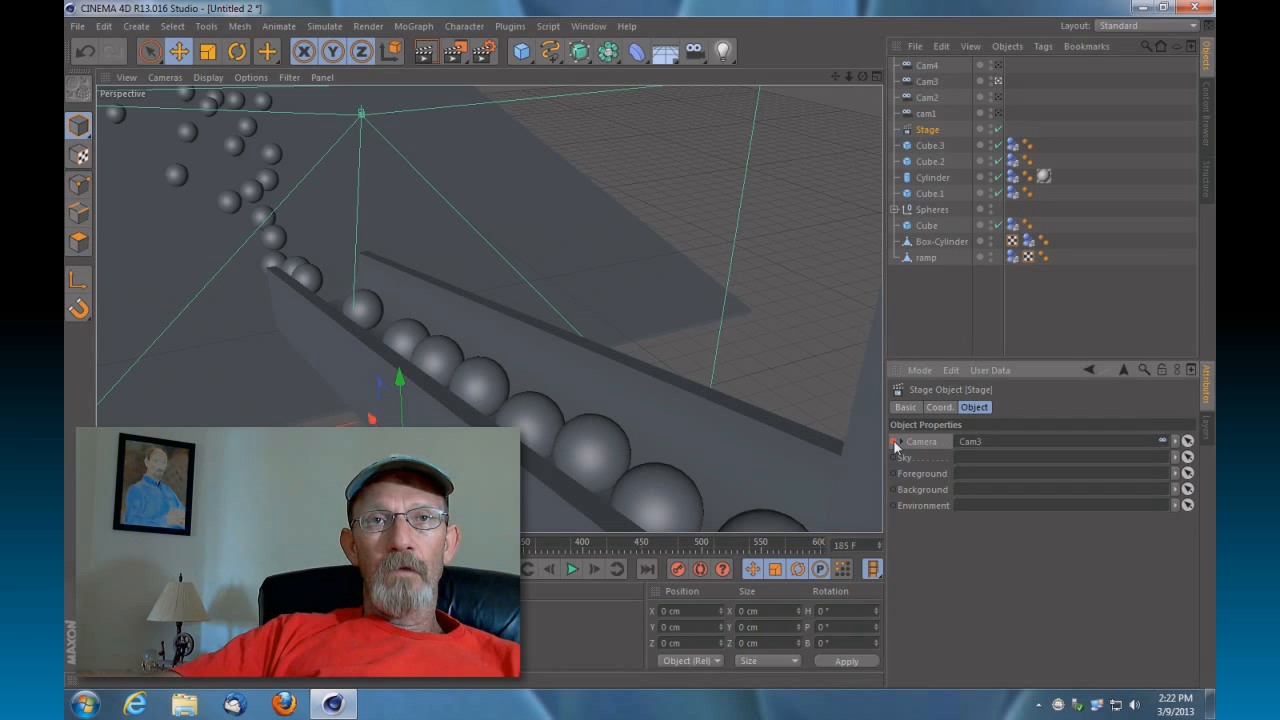
# Advance the animation to frame 278, set the Stage object's camera to Cam4, and keyframe it
pyautogui.click(572, 569)
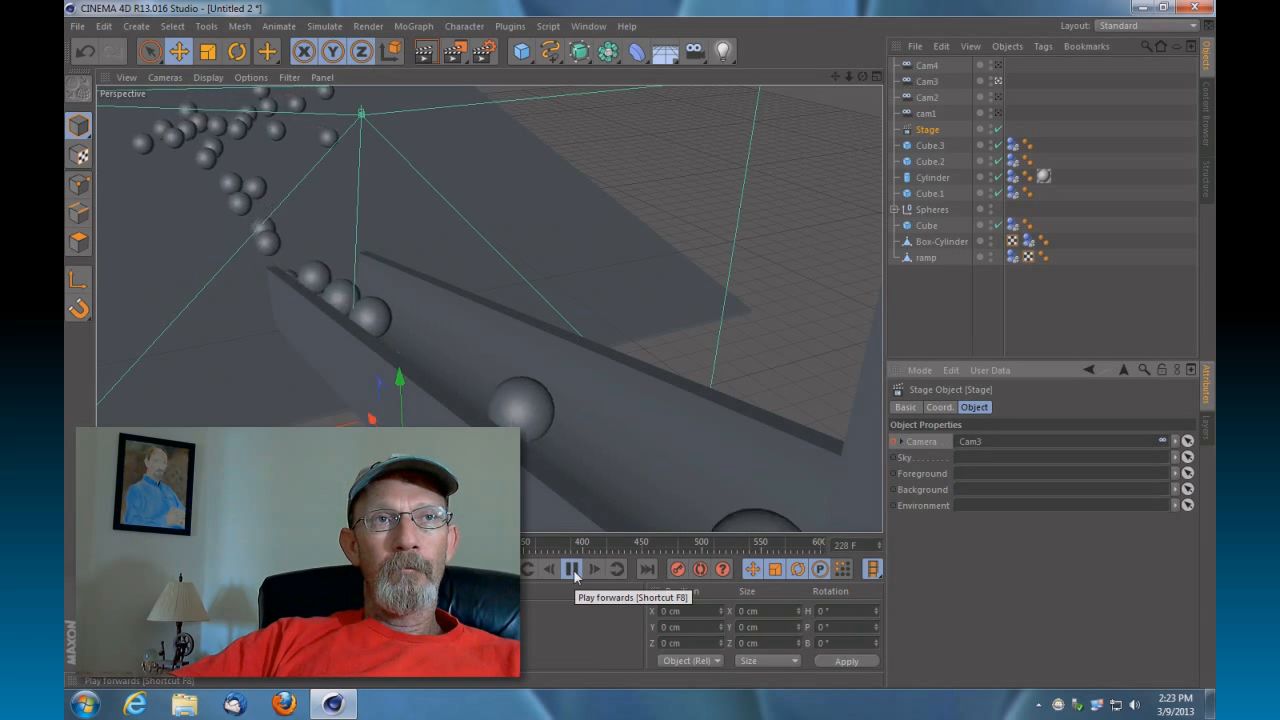
pyautogui.click(573, 569)
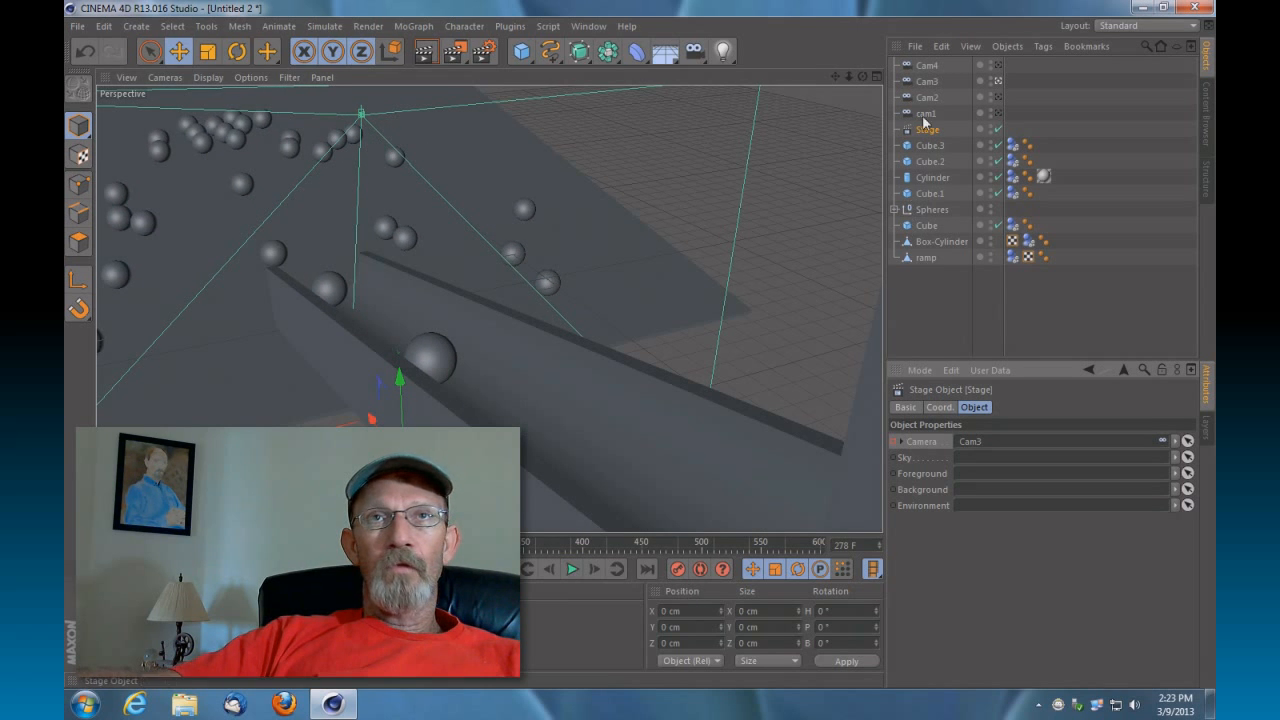
pyautogui.moveTo(928, 67); pyautogui.dragTo(993, 420)
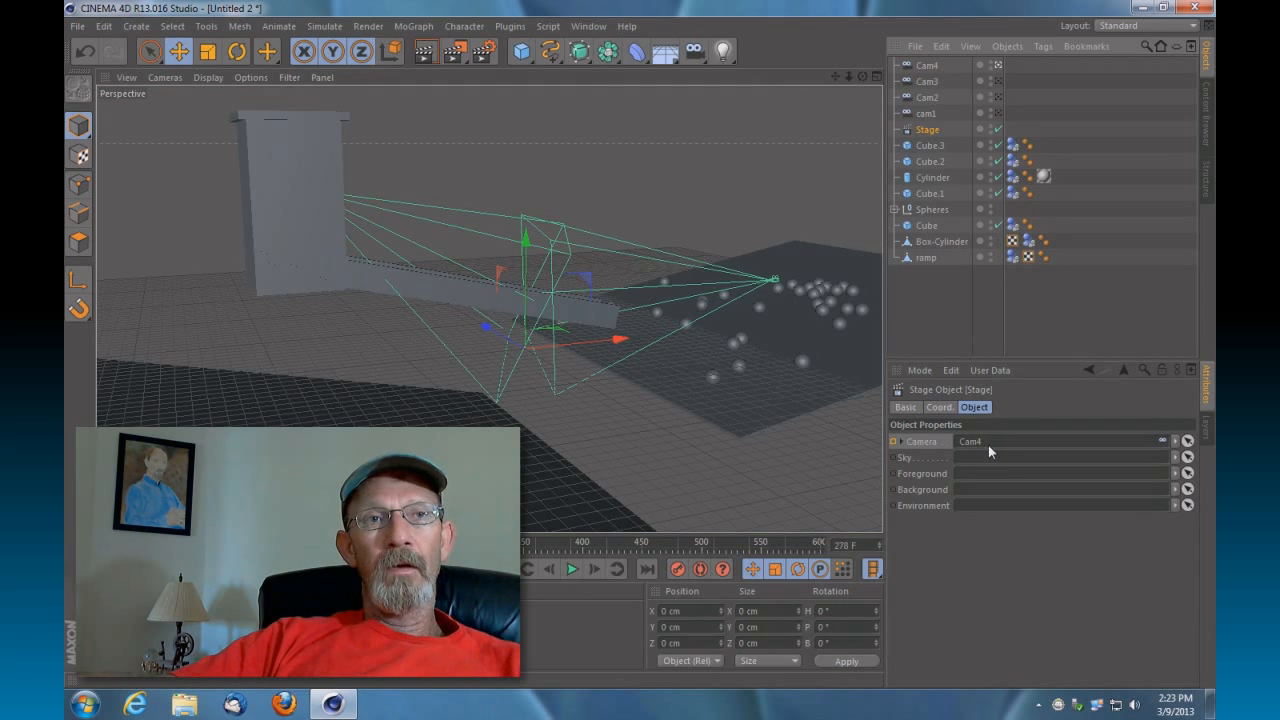
pyautogui.keyDown('ctrl'); pyautogui.click(893, 442); pyautogui.keyUp('ctrl')
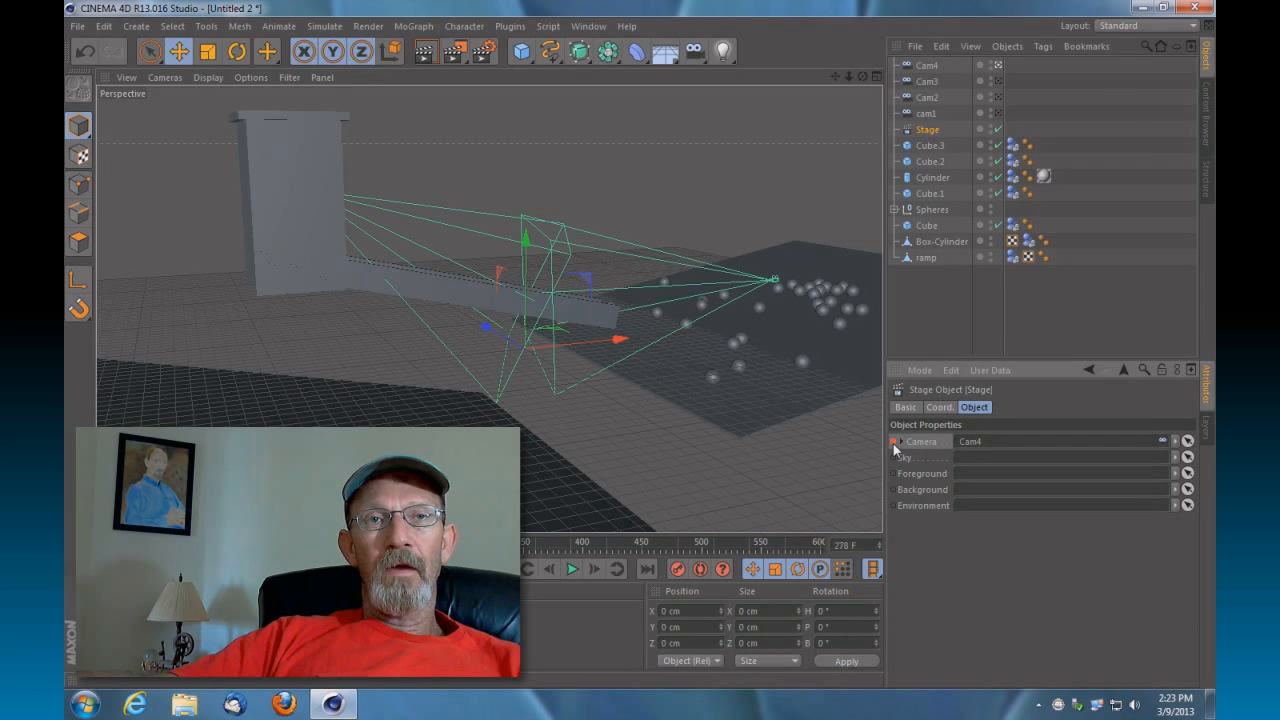
# Play the remaining animation from the Cam4 keyframe, rewind to frame 0, and replay it to review all the Stage camera switches
pyautogui.click(571, 569)
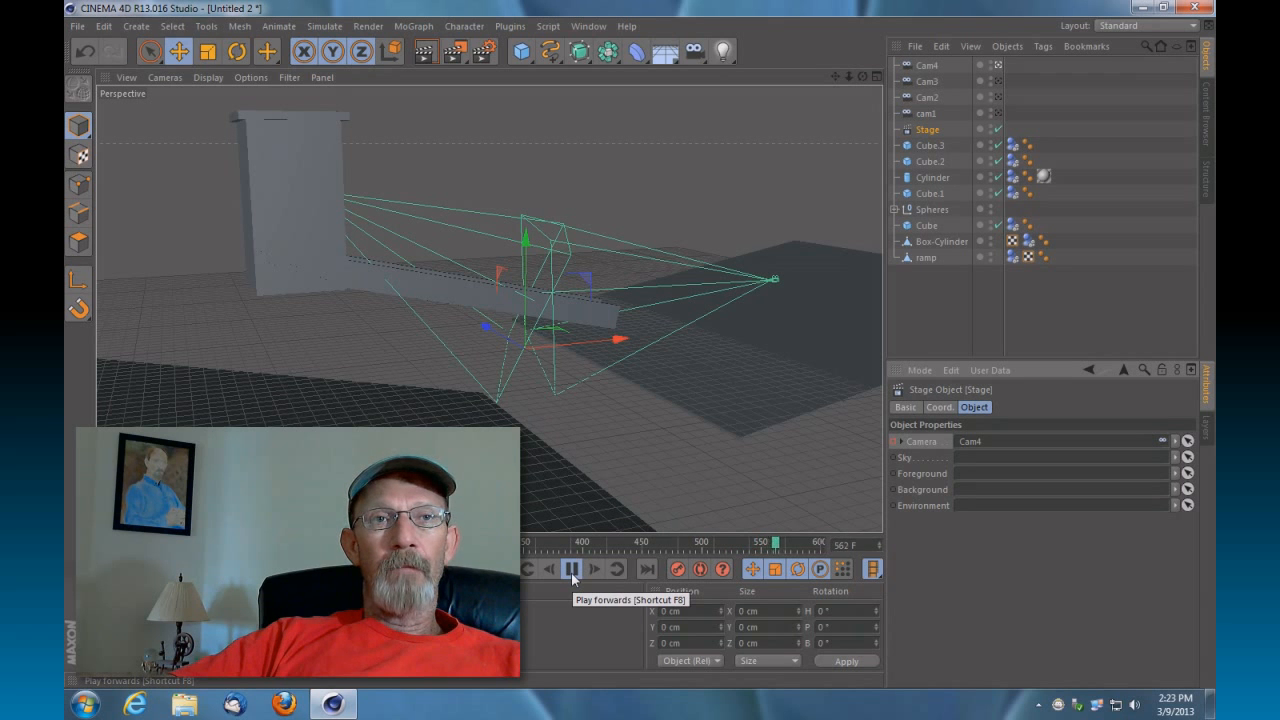
pyautogui.click(571, 575)
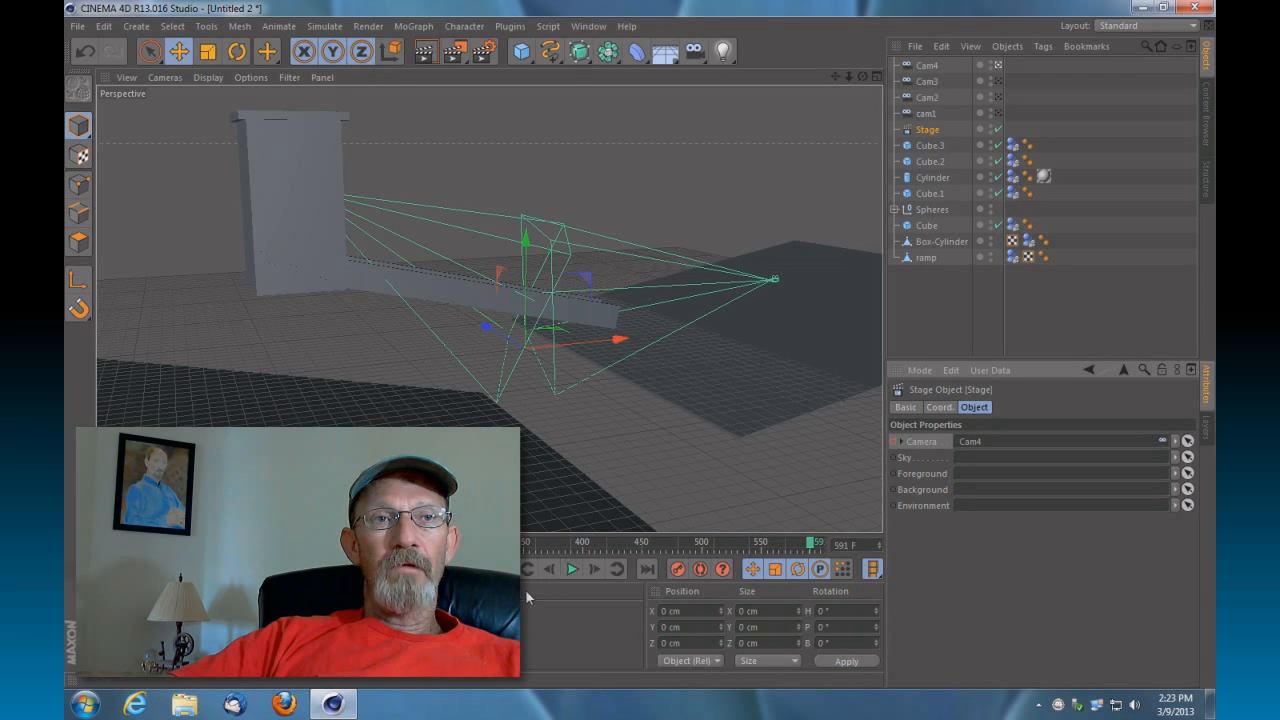
pyautogui.click(498, 570)
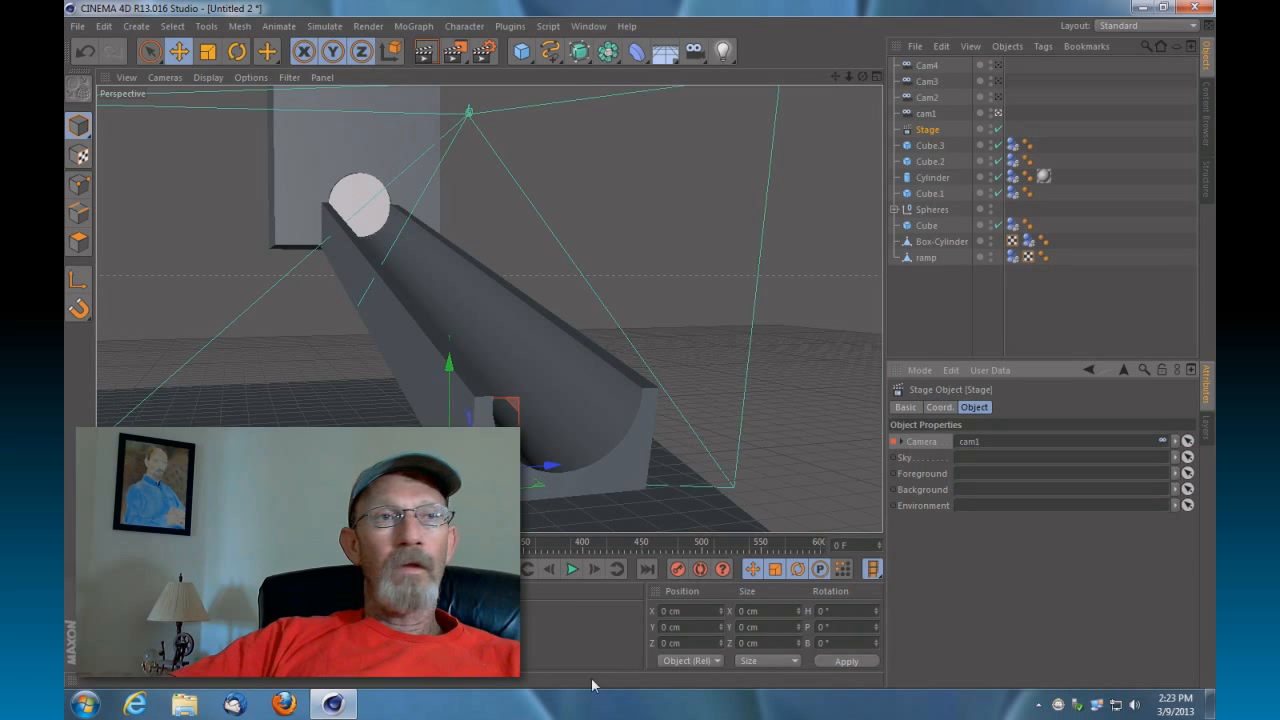
pyautogui.click(572, 569)
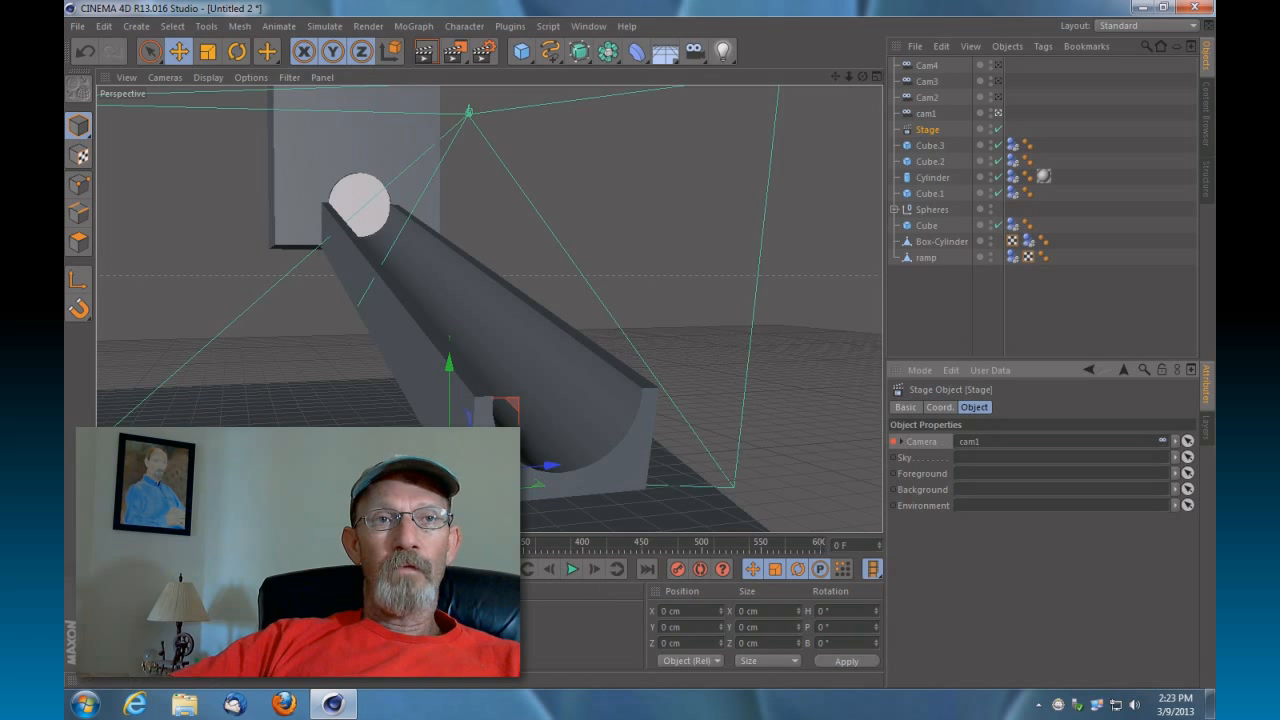
pyautogui.click(569, 571)
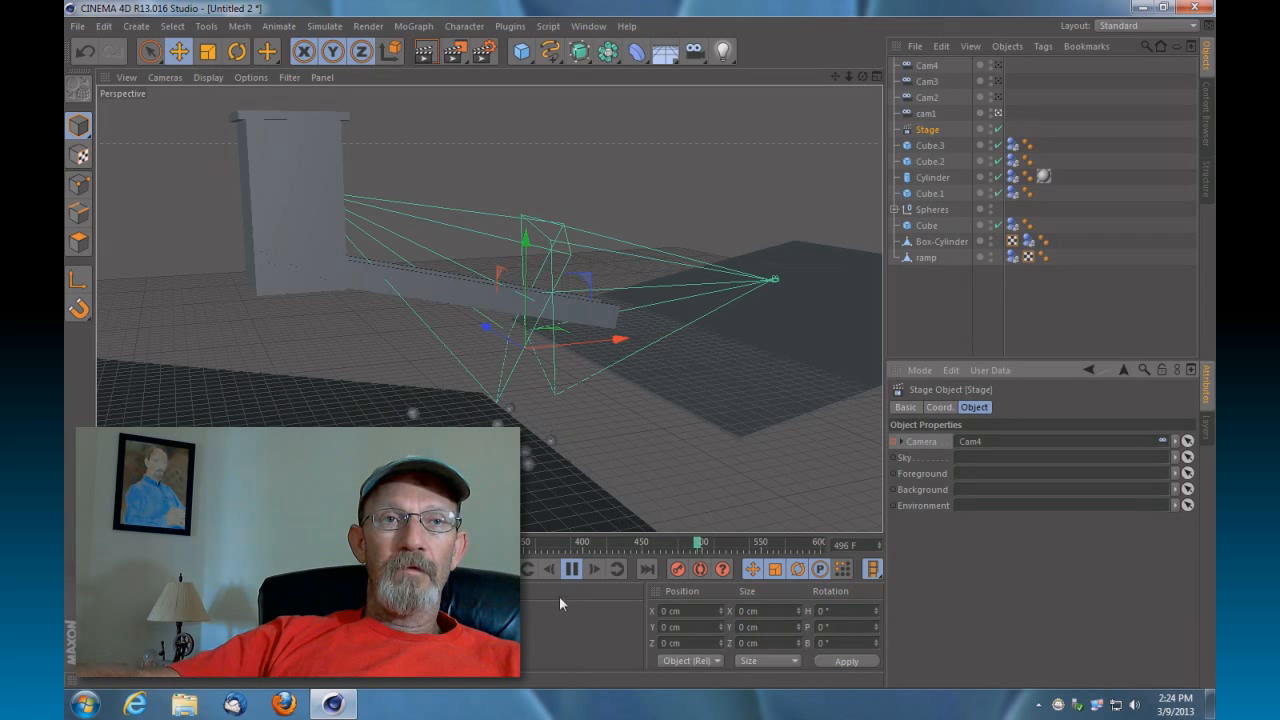
pyautogui.click(571, 569)
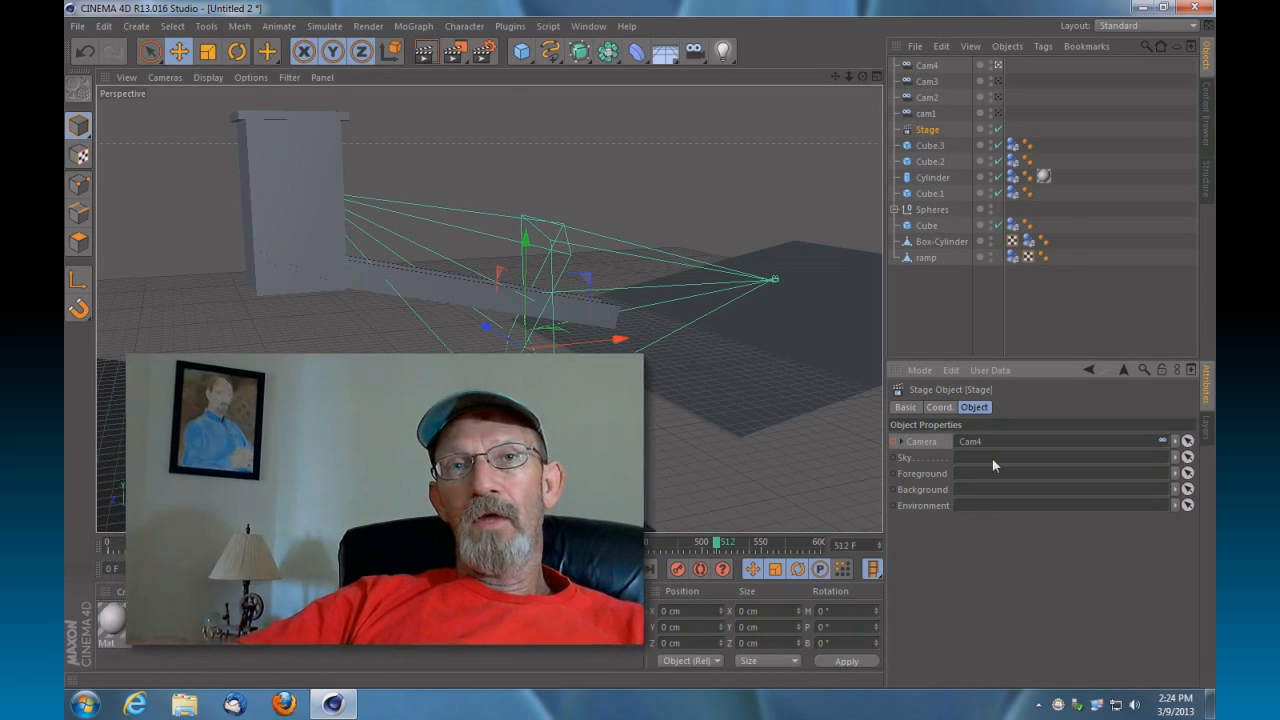